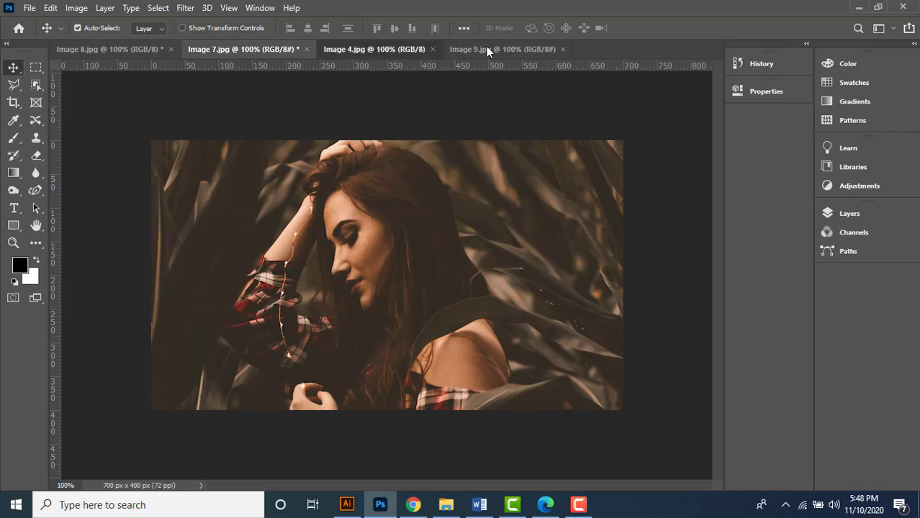
Duplicate the Background layer of the dark beach photo in Image 8.jpg.
{"action": "left_click", "coordinate": [495, 48]}
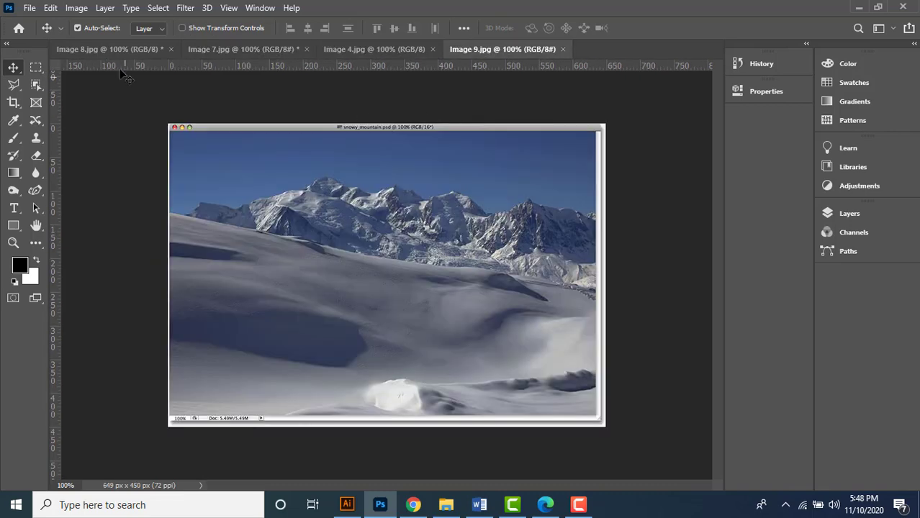
{"action": "left_click", "coordinate": [117, 50]}
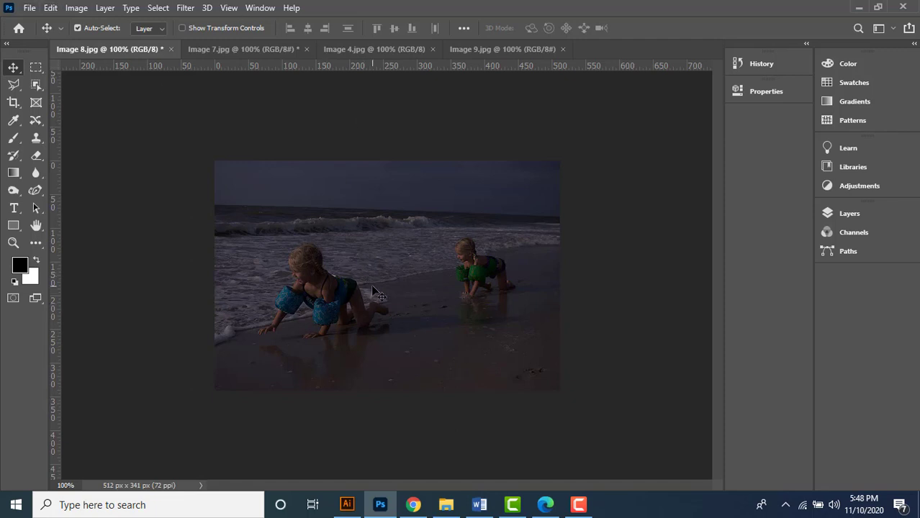
{"action": "left_click", "coordinate": [841, 213]}
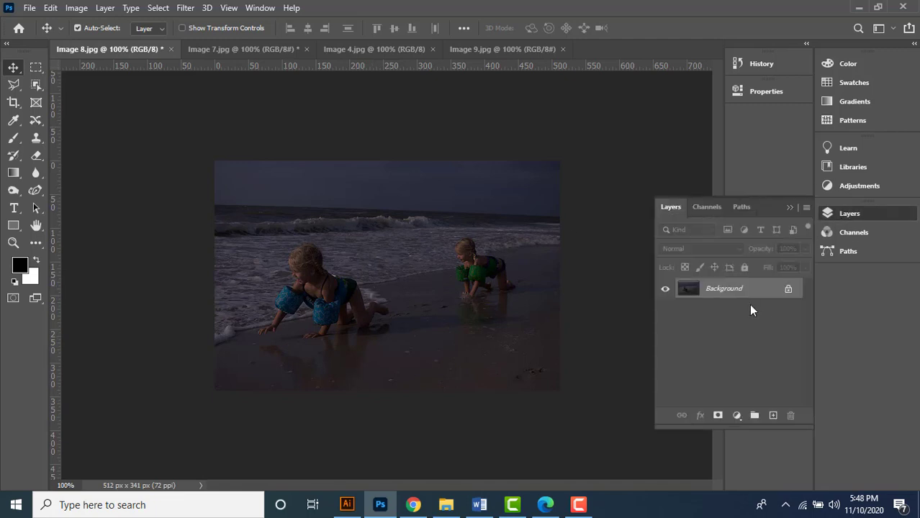
{"action": "left_click_drag", "start_coordinate": [739, 289], "coordinate": [773, 415]}
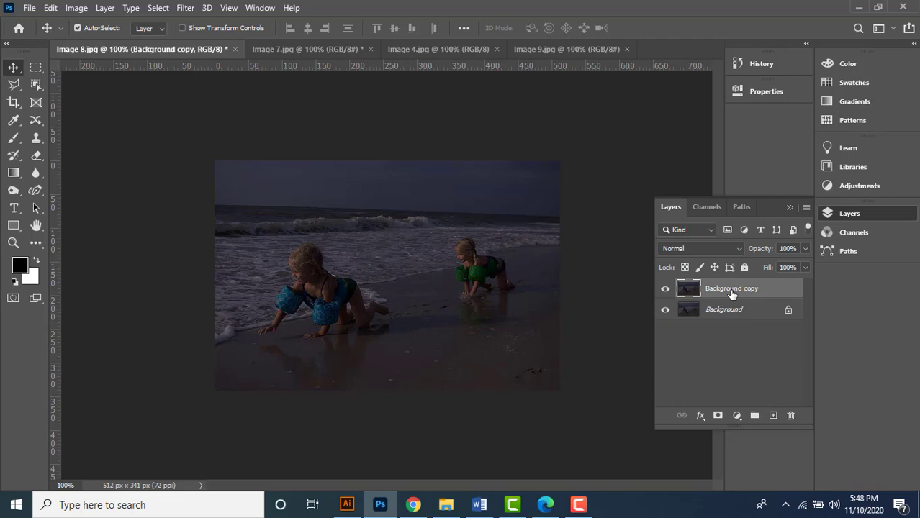
{"action": "left_click", "coordinate": [788, 209]}
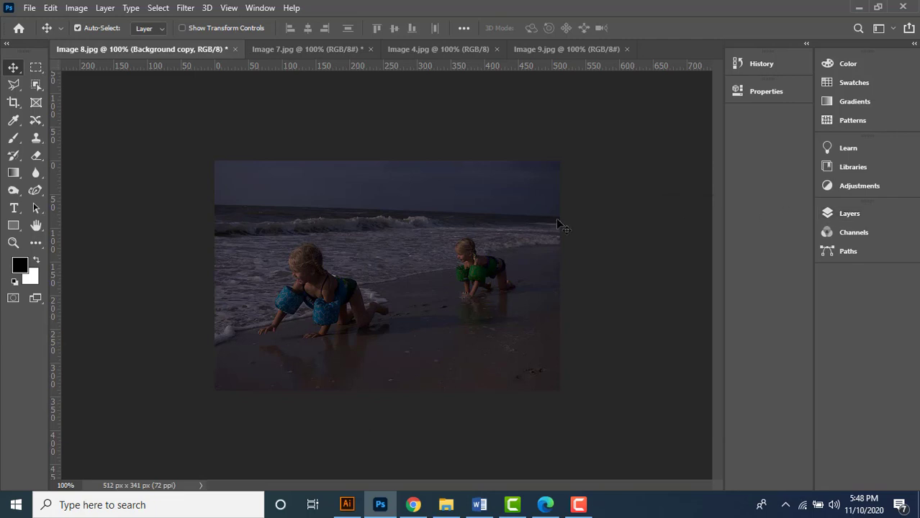
Apply Auto Color and Auto Contrast to the Background copy layer of the beach photo.
{"action": "left_click", "coordinate": [77, 10]}
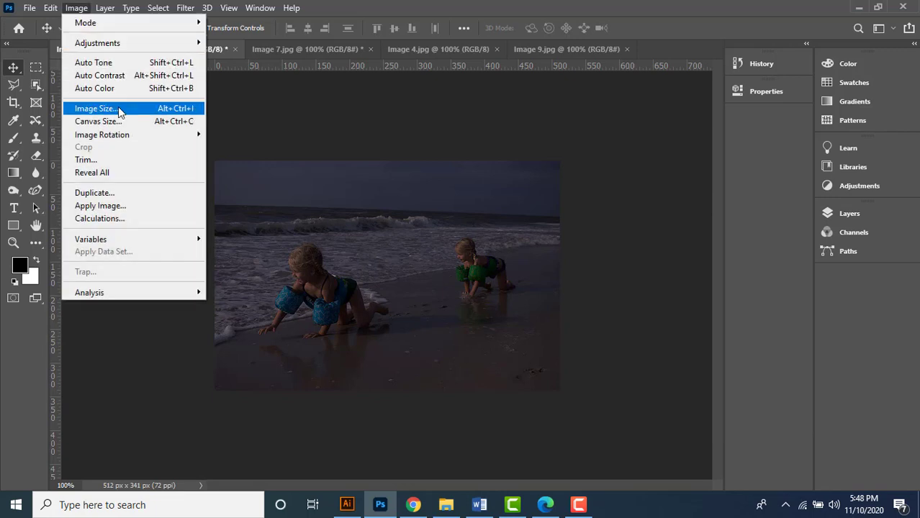
{"action": "left_click", "coordinate": [177, 89]}
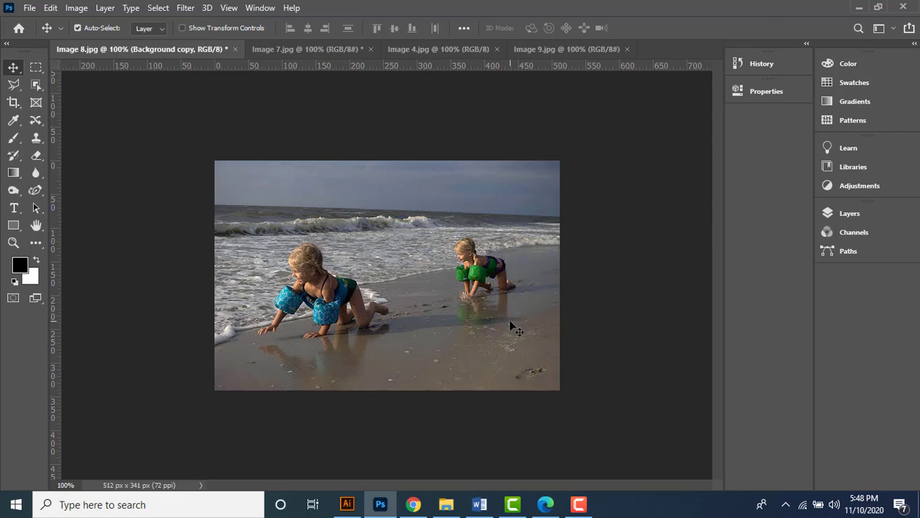
{"action": "left_click", "coordinate": [76, 9]}
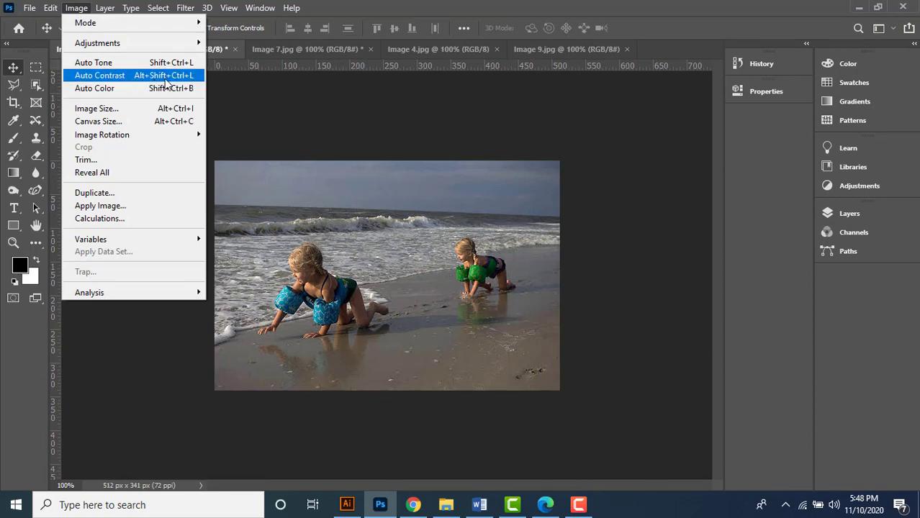
{"action": "left_click", "coordinate": [121, 76]}
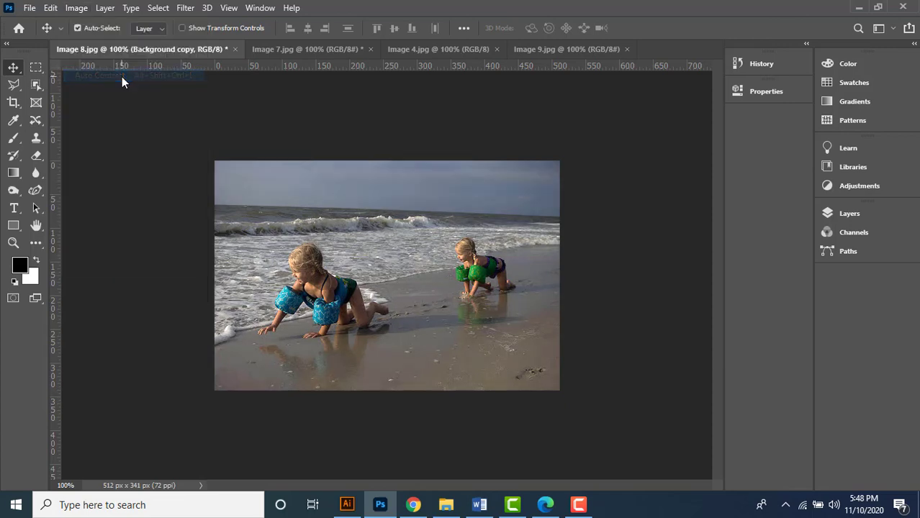
Apply Auto Tone to the Background copy layer of the beach photo.
{"action": "scroll", "coordinate": [381, 306], "scroll_direction": "up", "scroll_amount": 3}
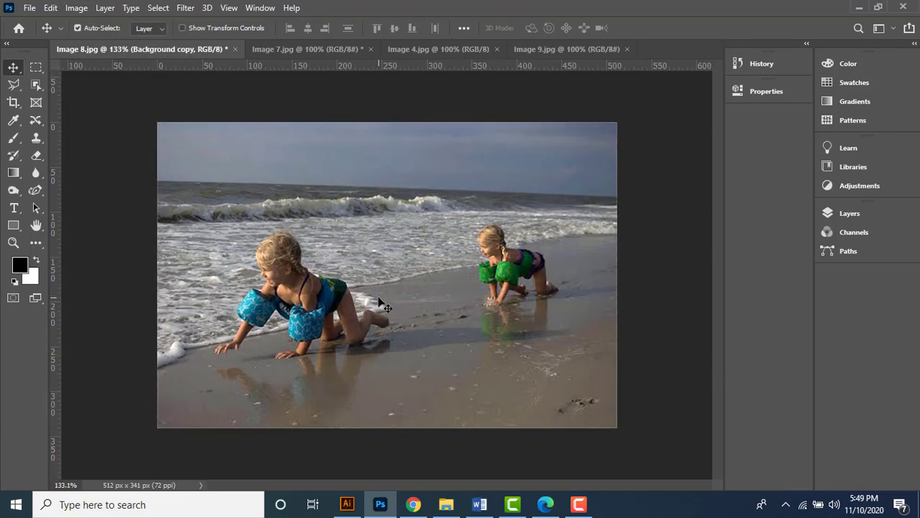
{"action": "scroll", "coordinate": [382, 306], "scroll_direction": "down", "scroll_amount": 1}
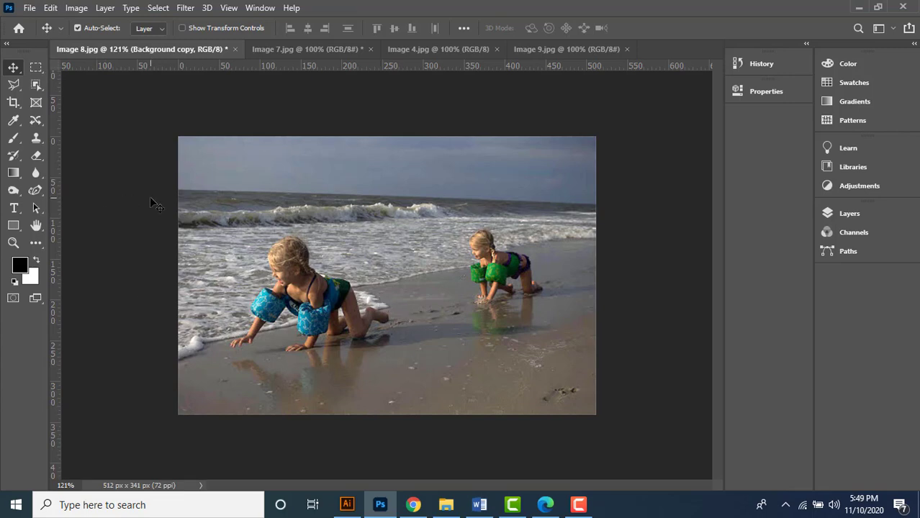
{"action": "left_click", "coordinate": [76, 8]}
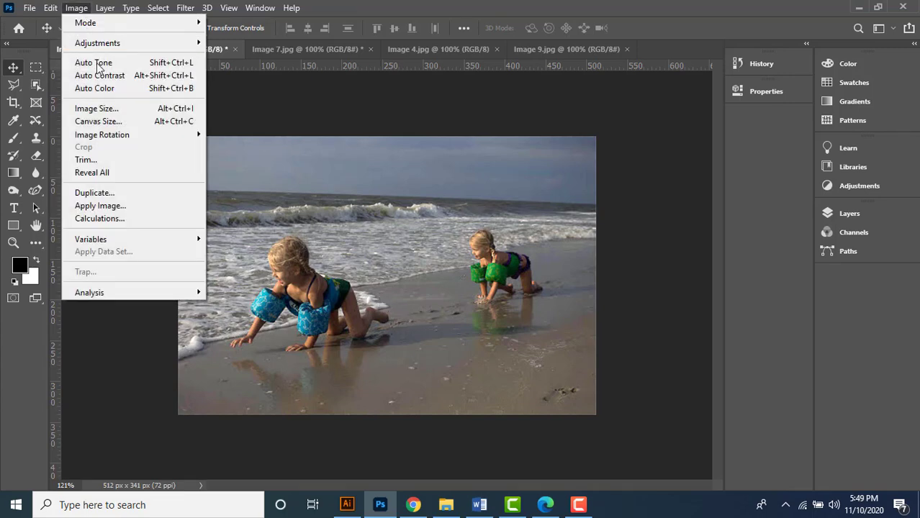
{"action": "left_click", "coordinate": [178, 66]}
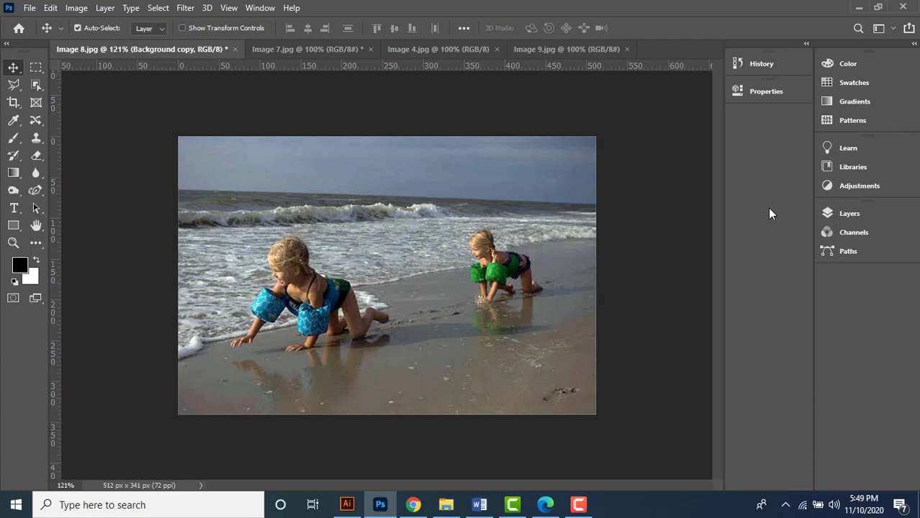
Add a Levels adjustment layer above the Background copy.
{"action": "left_click", "coordinate": [837, 188]}
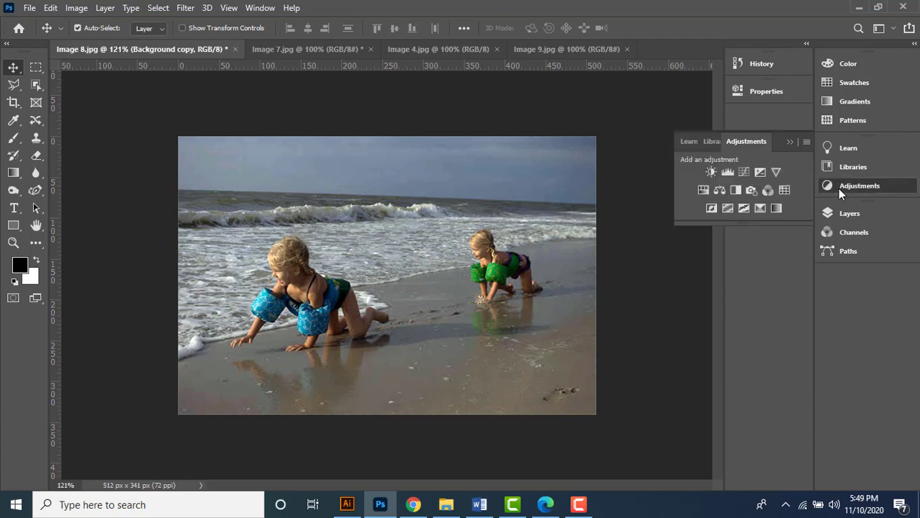
{"action": "left_click", "coordinate": [729, 175]}
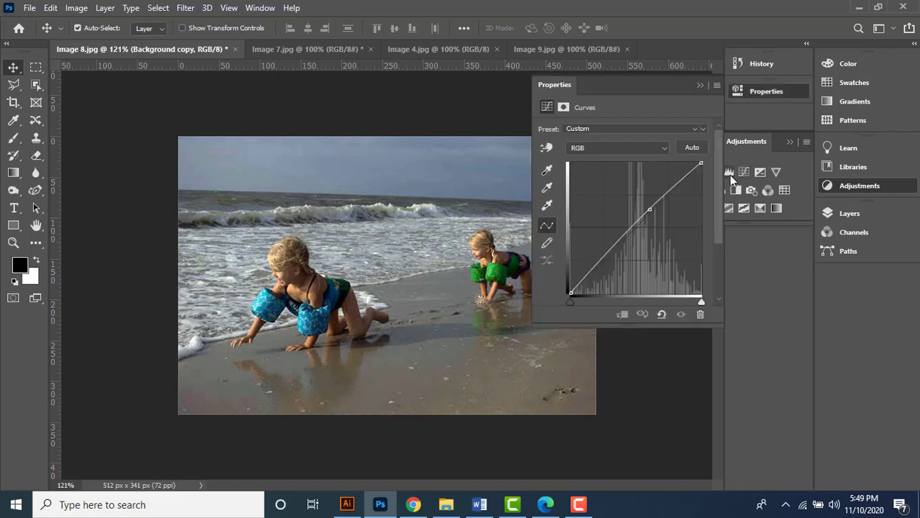
Try the Levels presets Darker, Increase Contrast 1, Increase Contrast 3, Lighter and Lighten Shadows, and return to the default levels.
{"action": "left_click", "coordinate": [644, 130]}
{"action": "left_click", "coordinate": [621, 163]}
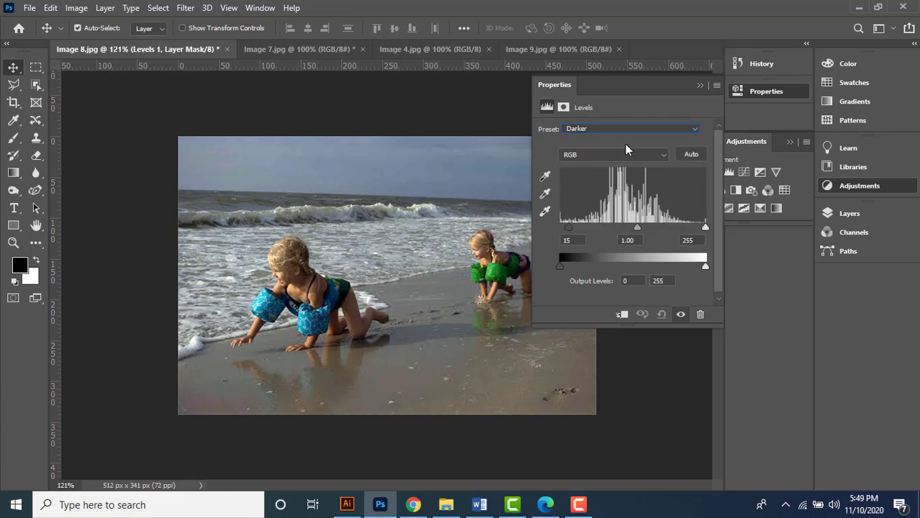
{"action": "left_click", "coordinate": [627, 132]}
{"action": "left_click", "coordinate": [627, 172]}
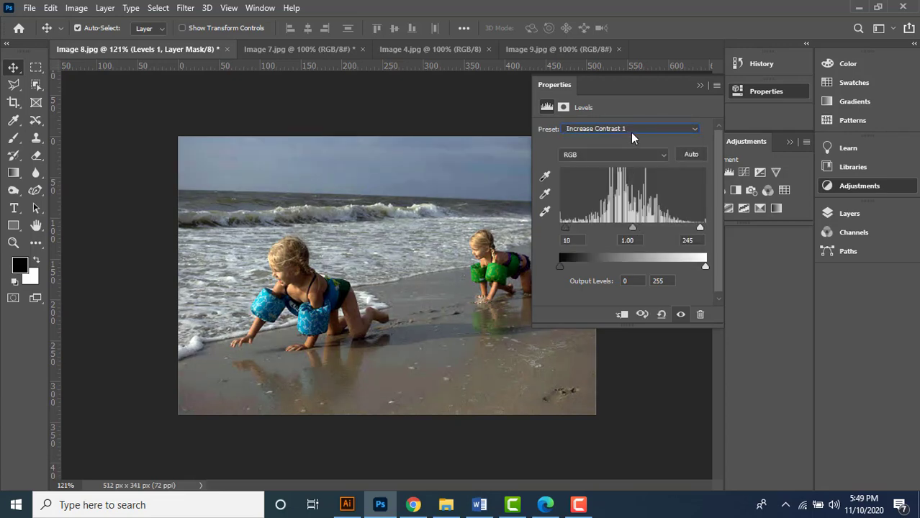
{"action": "left_click", "coordinate": [630, 133]}
{"action": "left_click", "coordinate": [630, 195]}
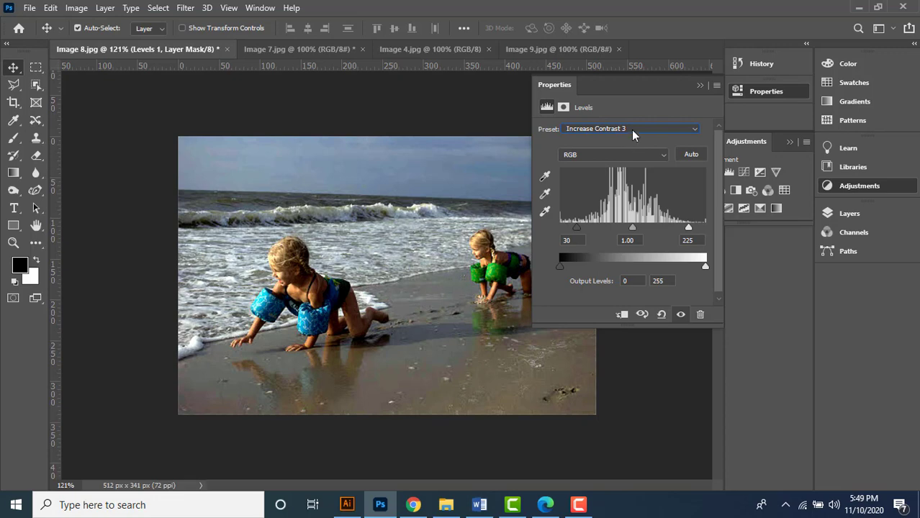
{"action": "left_click", "coordinate": [631, 130]}
{"action": "left_click", "coordinate": [628, 215]}
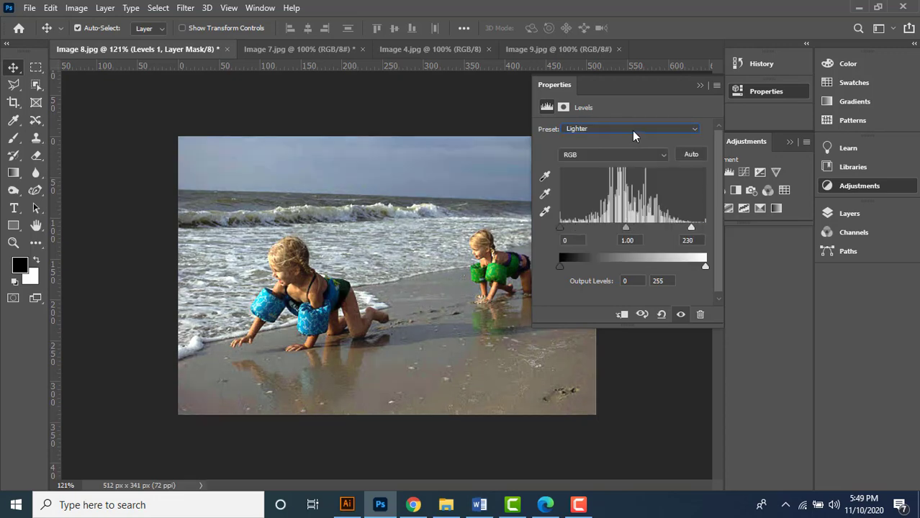
{"action": "left_click", "coordinate": [632, 130]}
{"action": "left_click", "coordinate": [623, 214]}
{"action": "left_click", "coordinate": [622, 129]}
{"action": "left_click", "coordinate": [617, 204]}
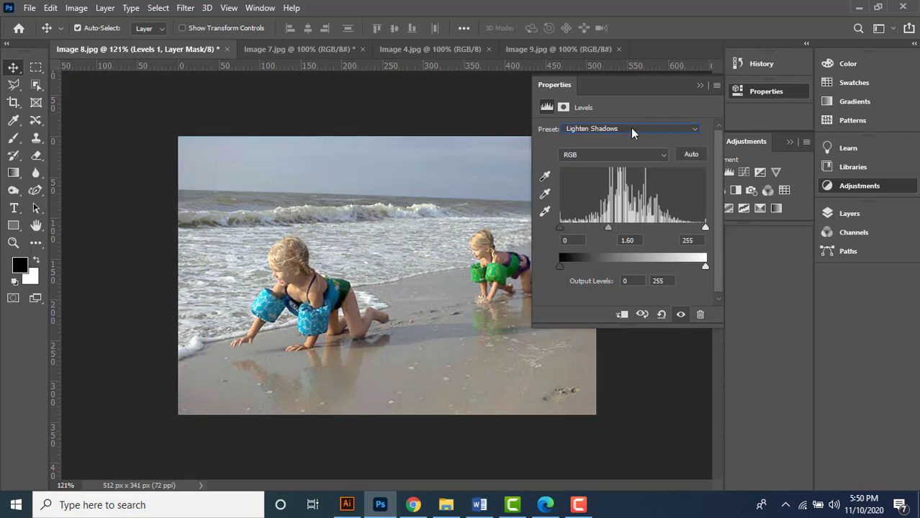
{"action": "left_click", "coordinate": [630, 128]}
{"action": "left_click", "coordinate": [611, 139]}
Set the RGB input levels to 22 for shadows and 213 for highlights, and brighten the midtones slightly.
{"action": "left_click_drag", "start_coordinate": [704, 227], "coordinate": [669, 242]}
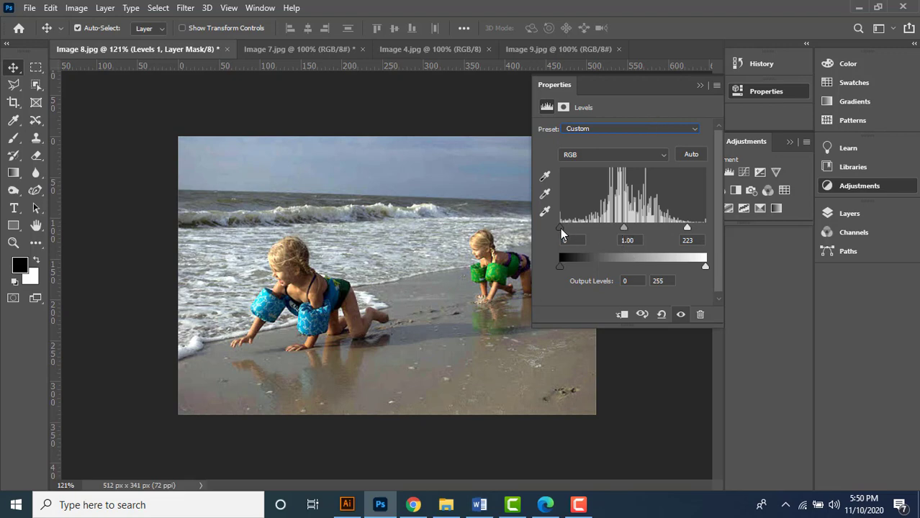
{"action": "left_click_drag", "start_coordinate": [561, 229], "coordinate": [574, 231]}
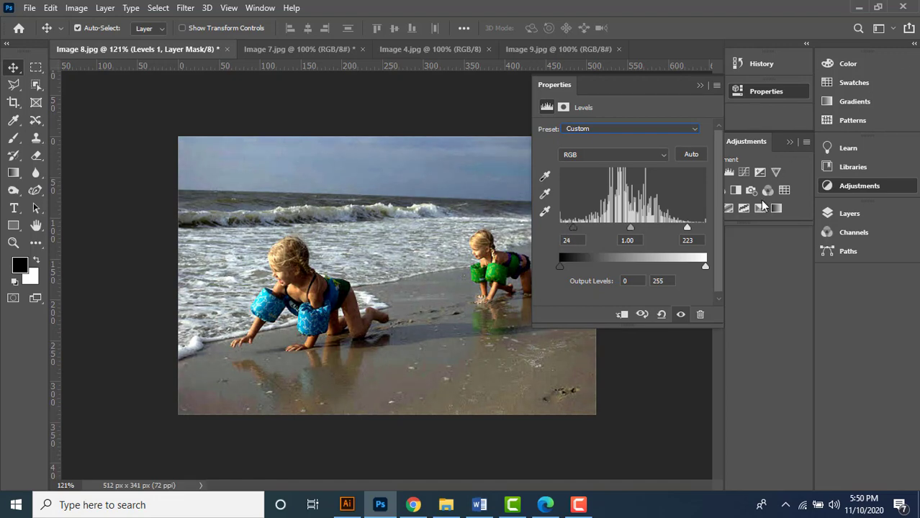
{"action": "left_click_drag", "start_coordinate": [723, 349], "coordinate": [815, 350]}
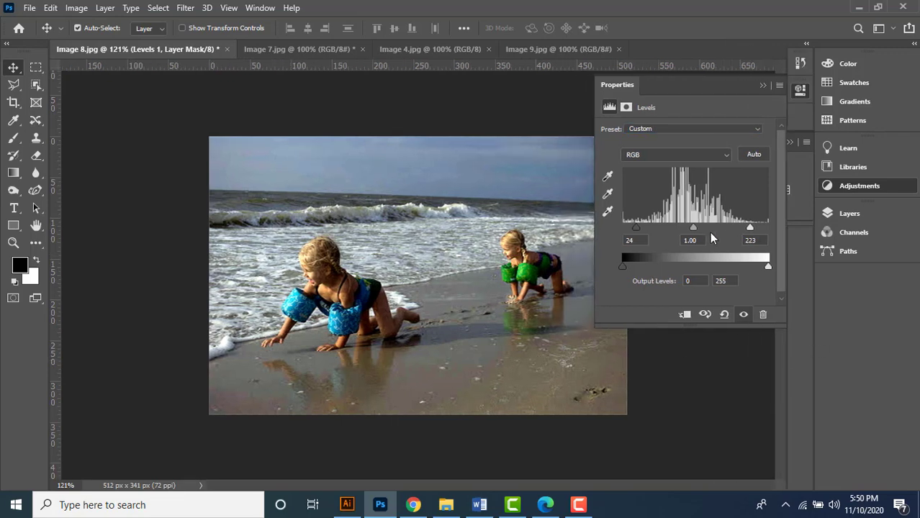
{"action": "mouse_move", "coordinate": [695, 228]}
{"action": "left_mouse_down"}
{"action": "mouse_move", "coordinate": [703, 239]}
{"action": "mouse_move", "coordinate": [692, 238]}
{"action": "left_mouse_up"}
{"action": "left_click_drag", "start_coordinate": [748, 228], "coordinate": [743, 228]}
{"action": "left_click_drag", "start_coordinate": [637, 229], "coordinate": [634, 228]}
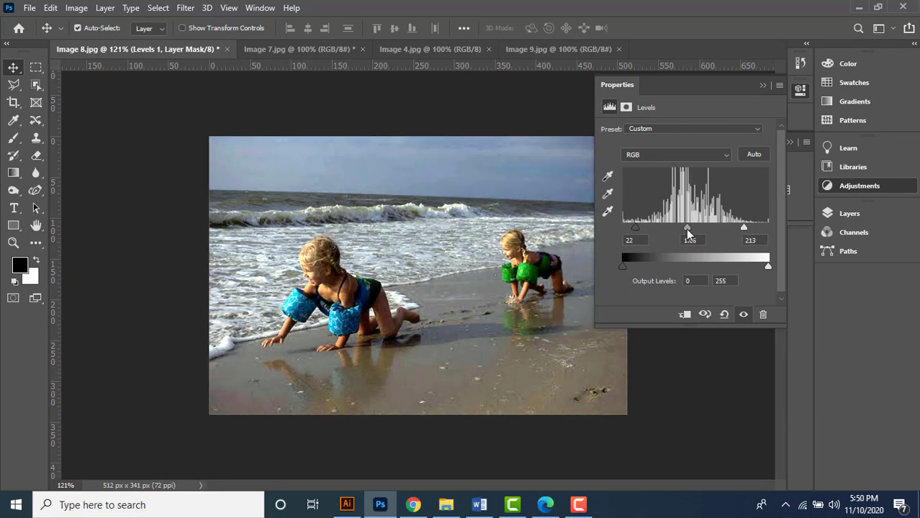
Add a Curves adjustment layer and raise the upper midtones of the RGB curve slightly.
{"action": "left_click", "coordinate": [856, 186]}
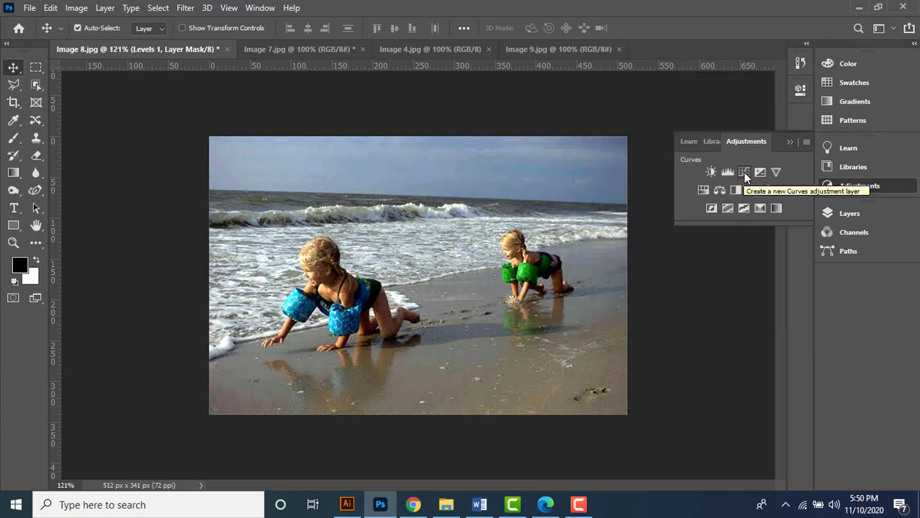
{"action": "left_click", "coordinate": [744, 173]}
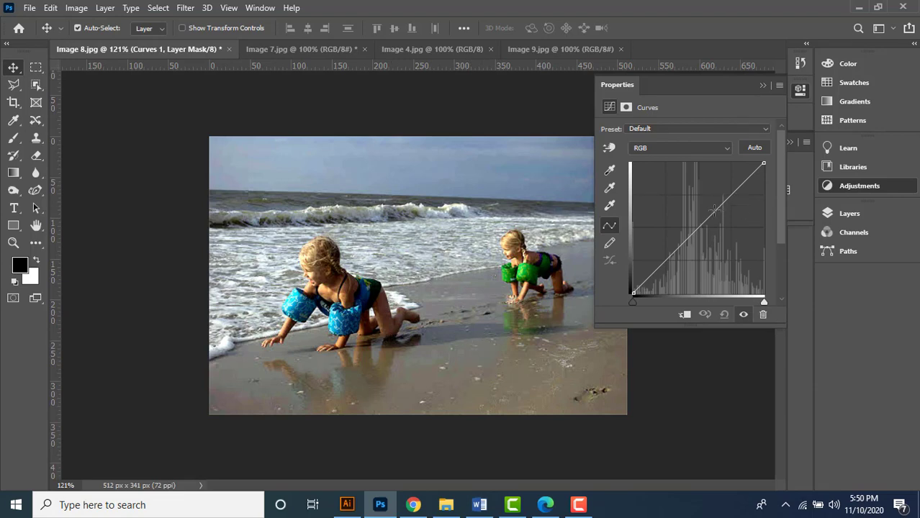
{"action": "mouse_move", "coordinate": [722, 208]}
{"action": "left_mouse_down"}
{"action": "mouse_move", "coordinate": [708, 198]}
{"action": "mouse_move", "coordinate": [717, 210]}
{"action": "mouse_move", "coordinate": [710, 206]}
{"action": "left_mouse_up"}
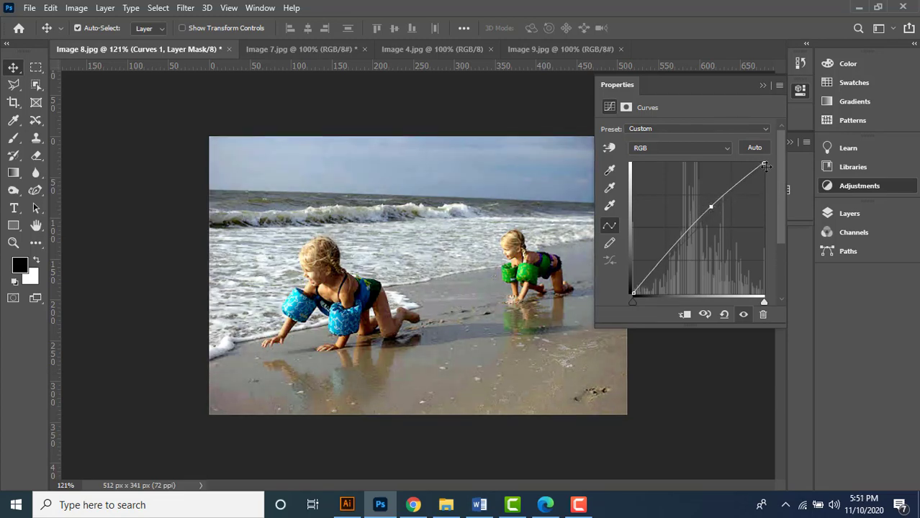
{"action": "left_click_drag", "start_coordinate": [763, 163], "coordinate": [768, 166]}
{"action": "left_click_drag", "start_coordinate": [712, 206], "coordinate": [718, 202]}
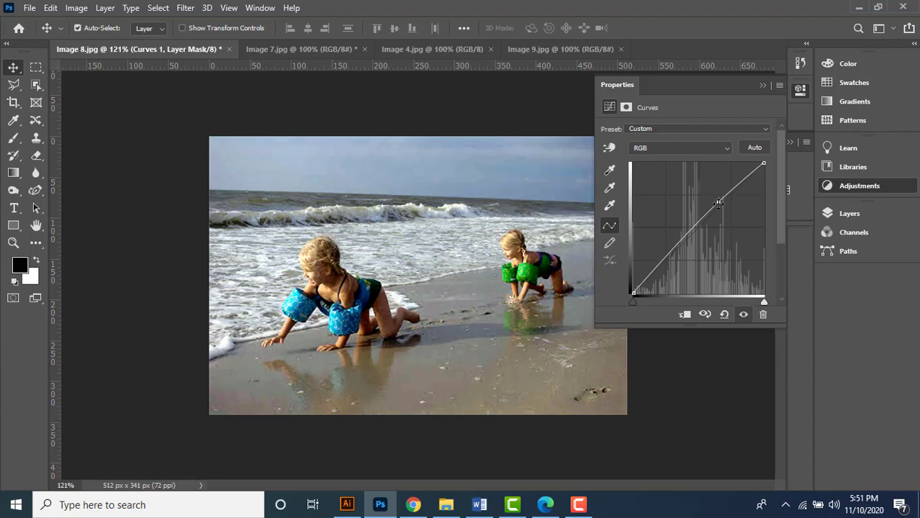
{"action": "left_click", "coordinate": [761, 85]}
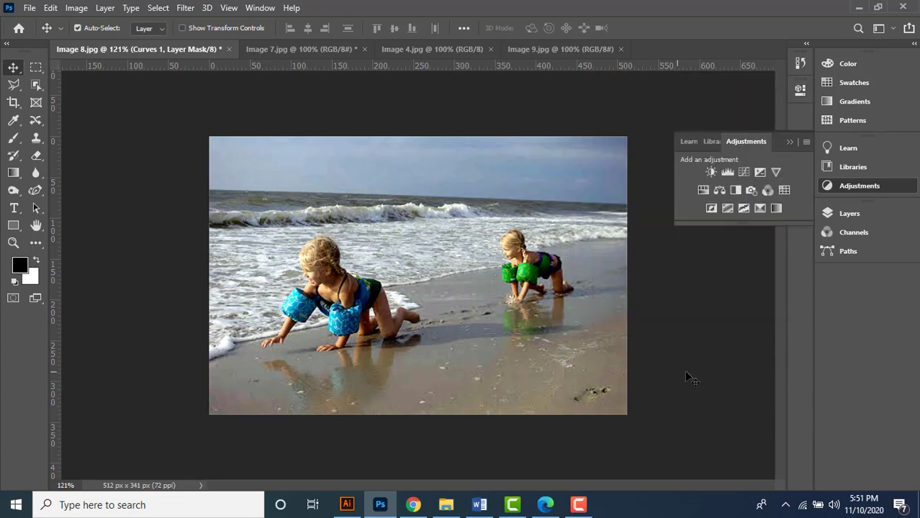
Review the layer stack by selecting the Curves 1 and Levels 1 adjustment layers in turn.
{"action": "left_click", "coordinate": [849, 214]}
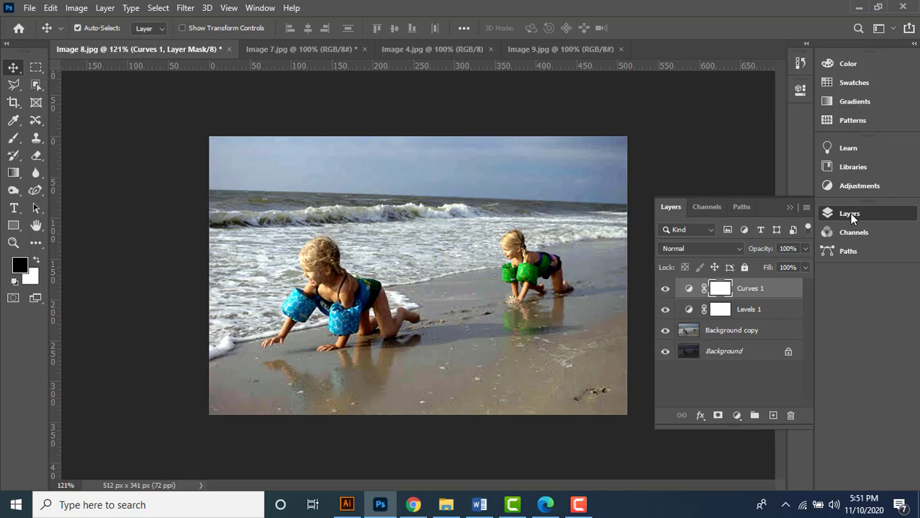
{"action": "left_click", "coordinate": [765, 292]}
{"action": "left_click", "coordinate": [765, 309]}
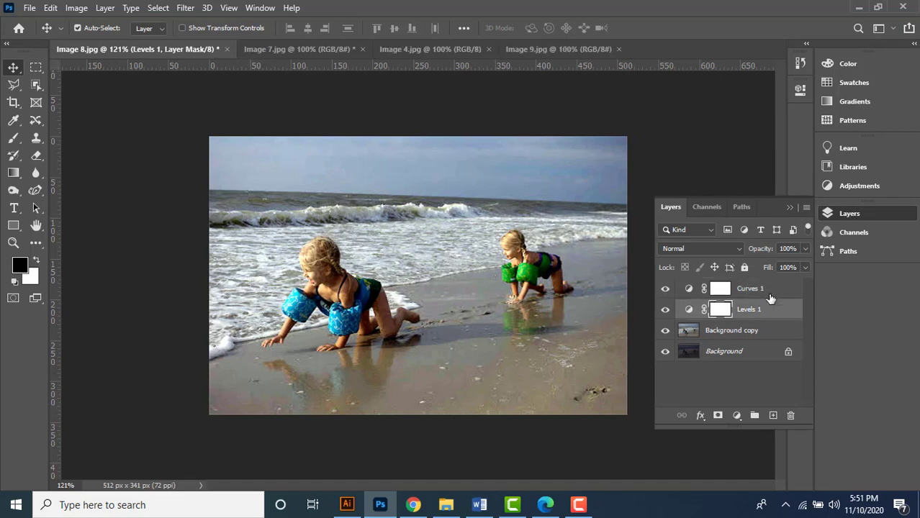
{"action": "left_click", "coordinate": [769, 295]}
{"action": "left_click", "coordinate": [771, 313]}
{"action": "left_click", "coordinate": [733, 296]}
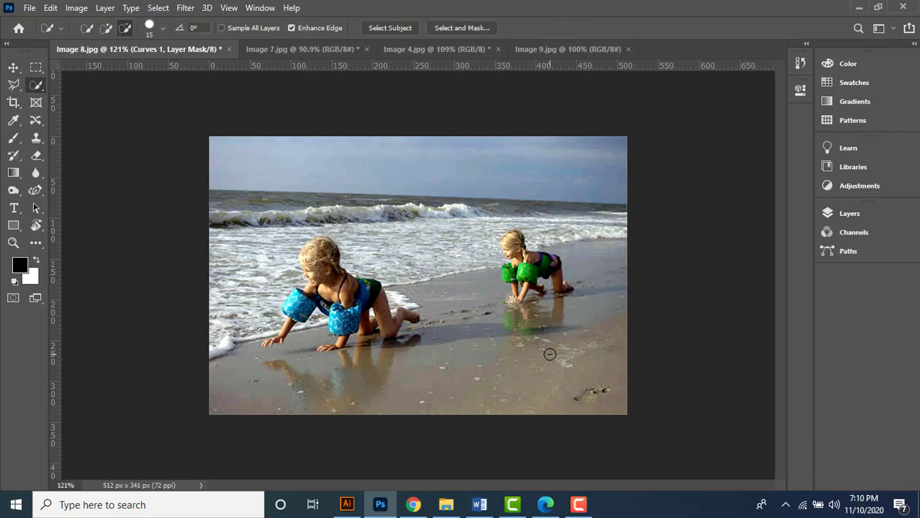
Duplicate the Background layer of the portrait in Image 7.jpg and apply Auto Color to the copy.
{"action": "left_click", "coordinate": [315, 52]}
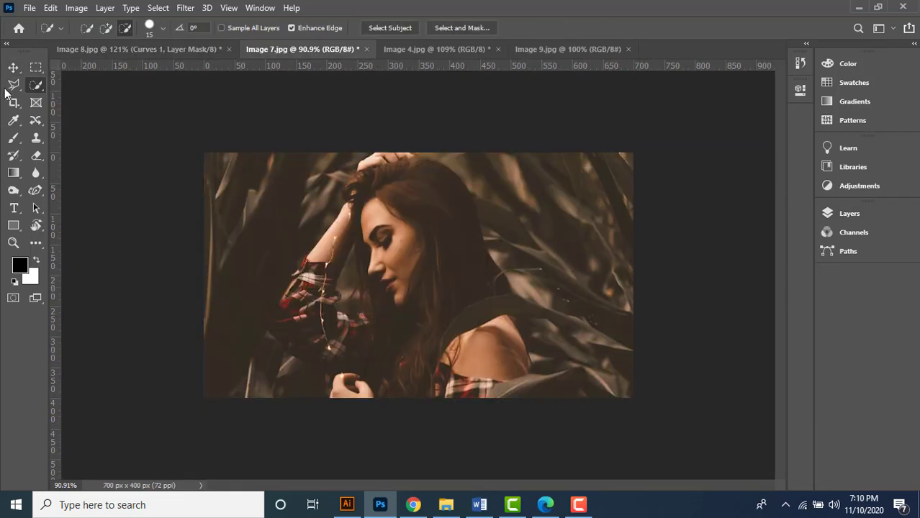
{"action": "left_click", "coordinate": [13, 67]}
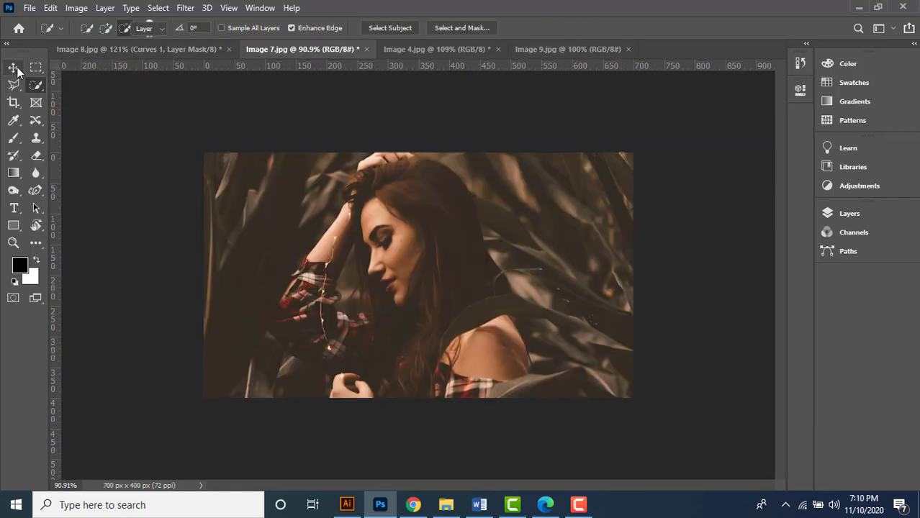
{"action": "left_click", "coordinate": [845, 213]}
{"action": "left_click_drag", "start_coordinate": [739, 296], "coordinate": [773, 416]}
{"action": "key", "text": "ctrl+shift+b"}
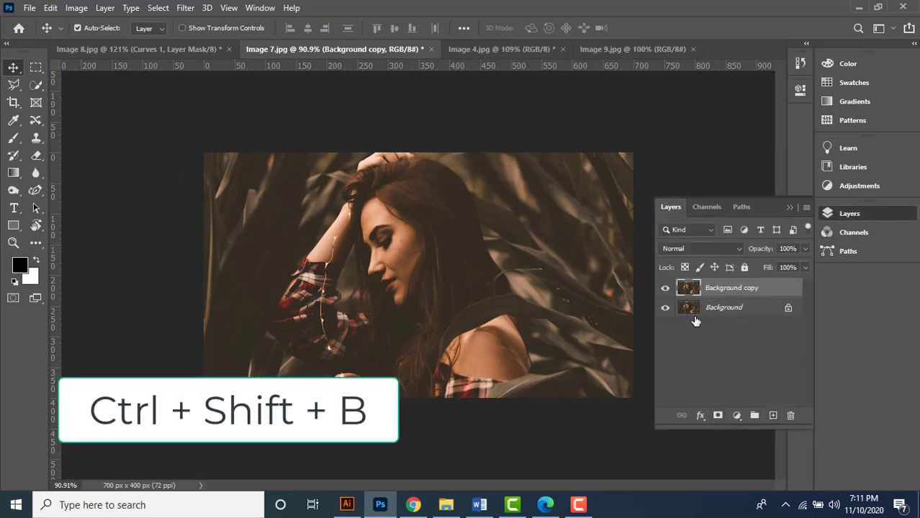
Apply Auto Color to the portrait's Background copy layer, and replace a trial Auto Contrast with Auto Tone.
{"action": "left_click", "coordinate": [790, 207]}
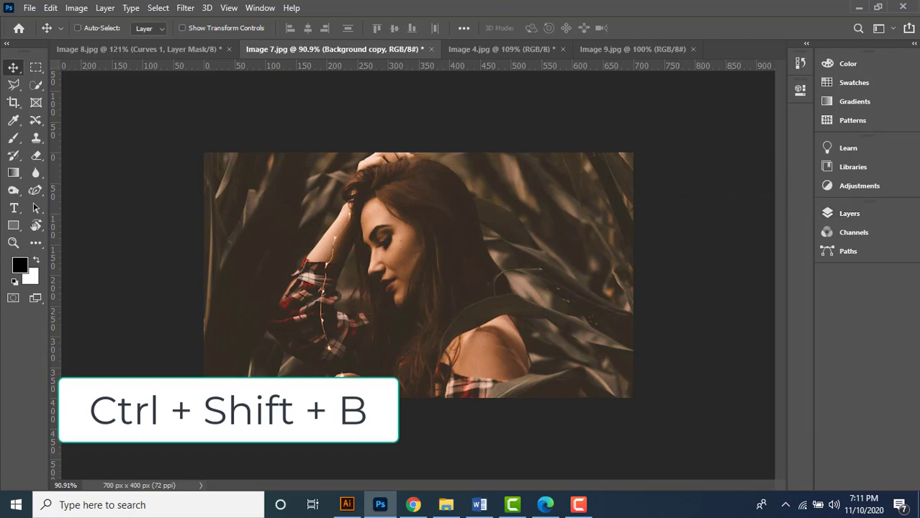
{"action": "key", "text": "ctrl+shift+b"}
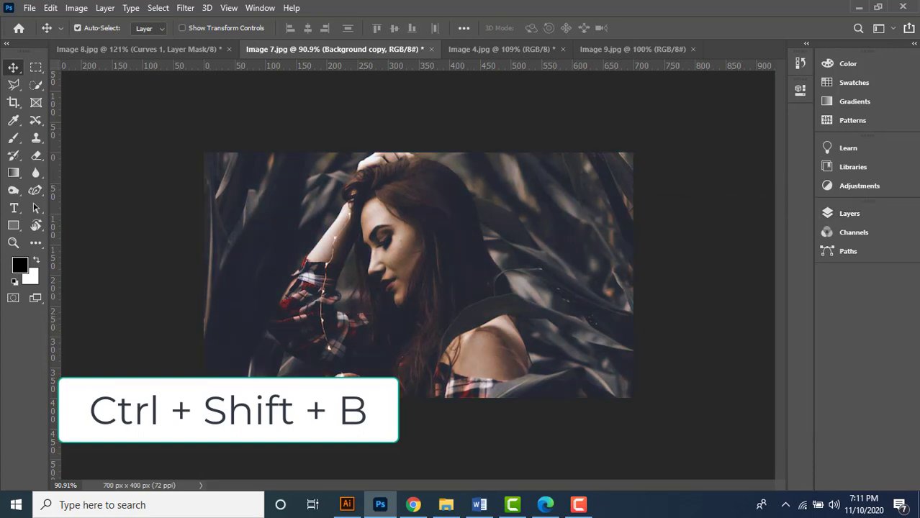
{"action": "key", "text": "ctrl+alt+shift+l"}
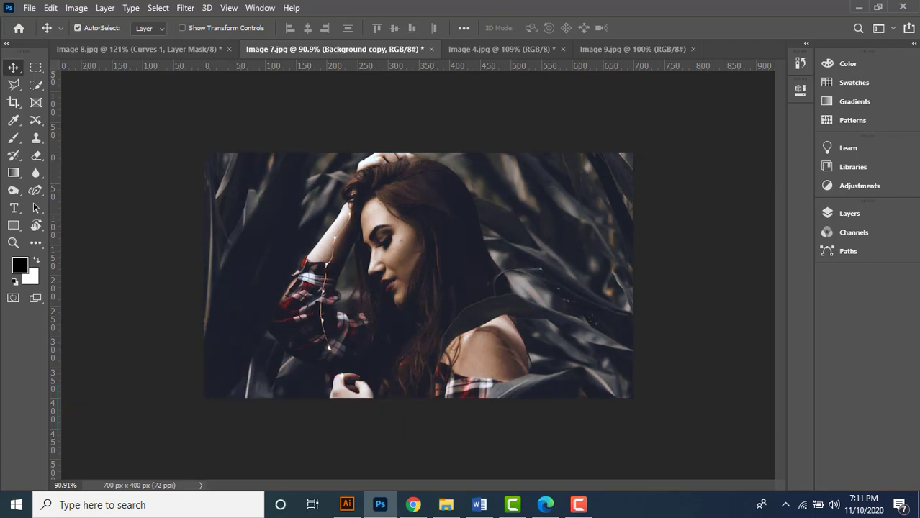
{"action": "key", "text": "ctrl+z"}
{"action": "key", "text": "ctrl+shift+l"}
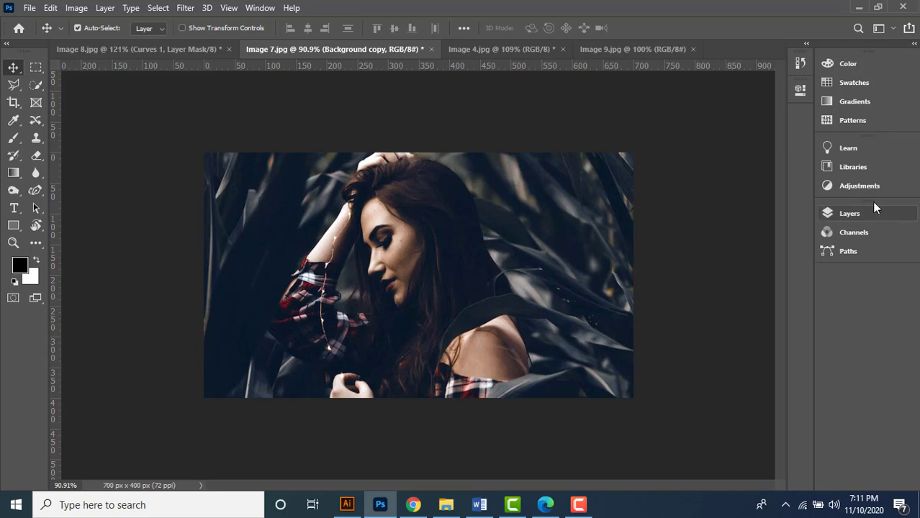
Add a Brightness/Contrast adjustment layer above the portrait's Background copy and set Brightness to 66.
{"action": "left_click", "coordinate": [852, 185]}
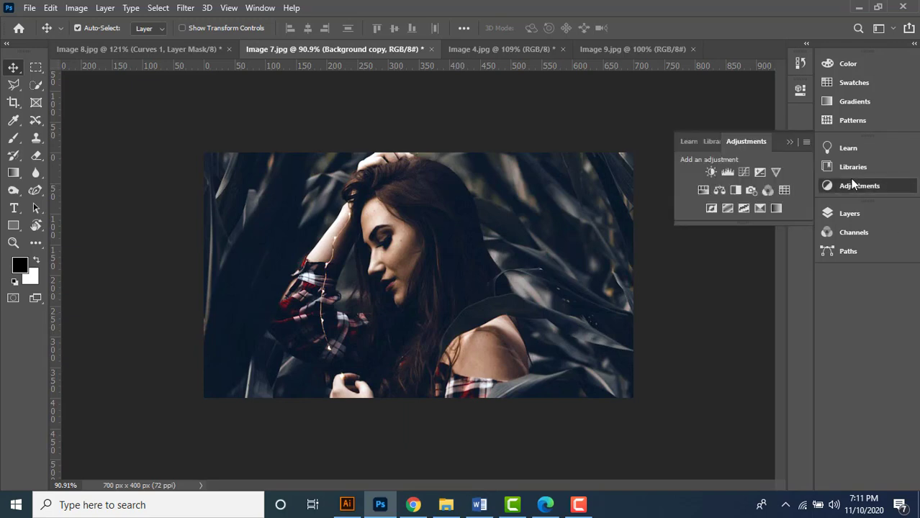
{"action": "left_click", "coordinate": [711, 174]}
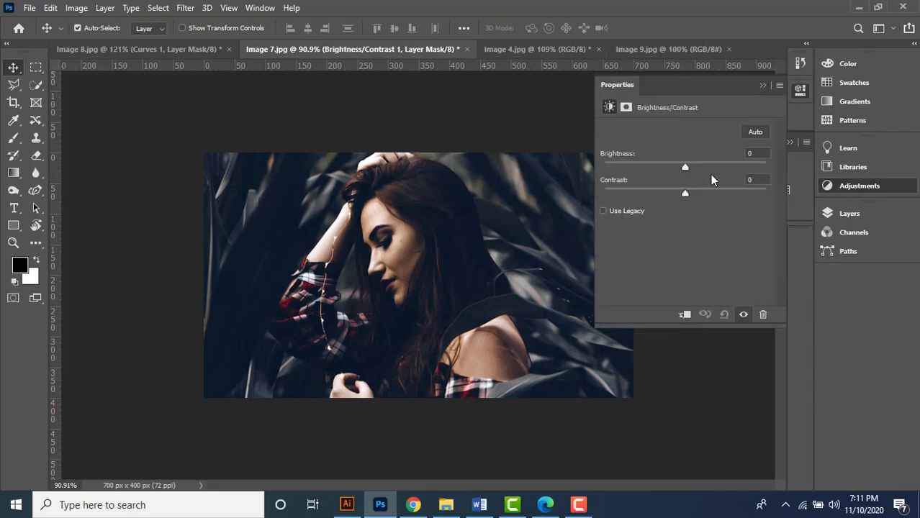
{"action": "left_click_drag", "start_coordinate": [685, 166], "coordinate": [683, 195]}
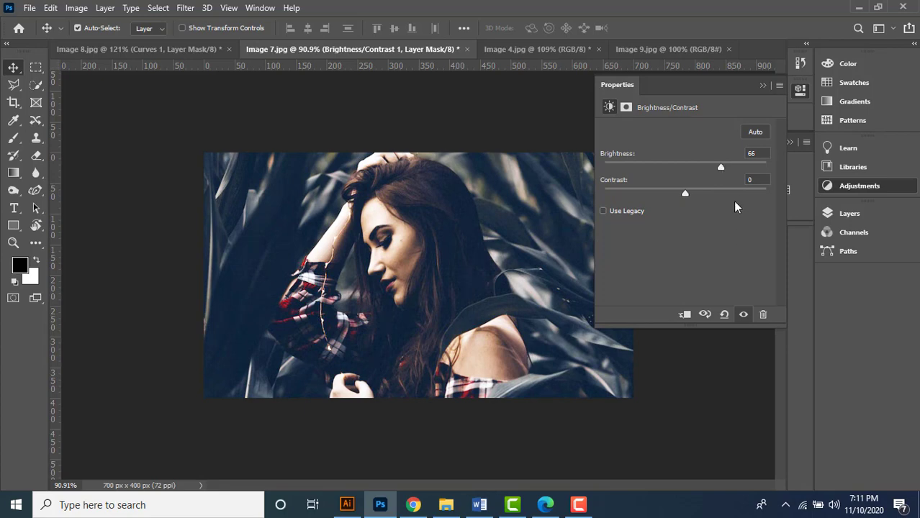
{"action": "left_click", "coordinate": [763, 86]}
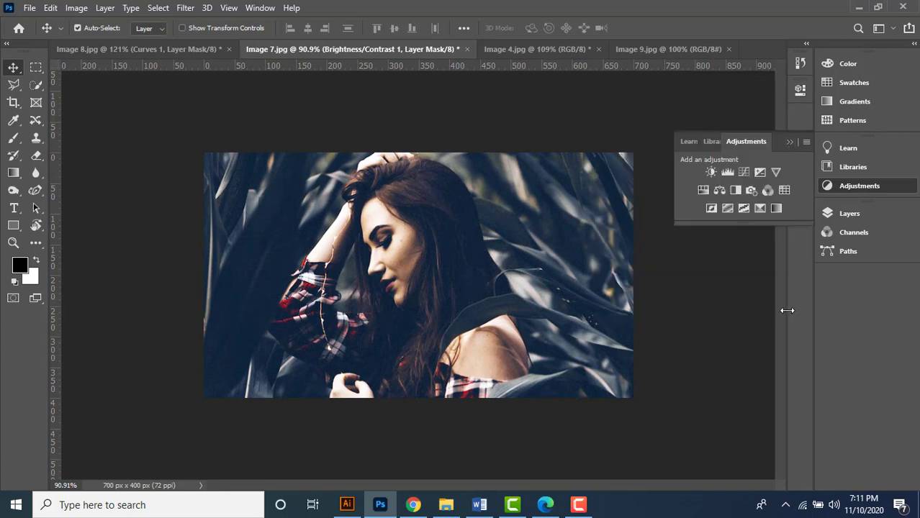
{"action": "left_click", "coordinate": [789, 142]}
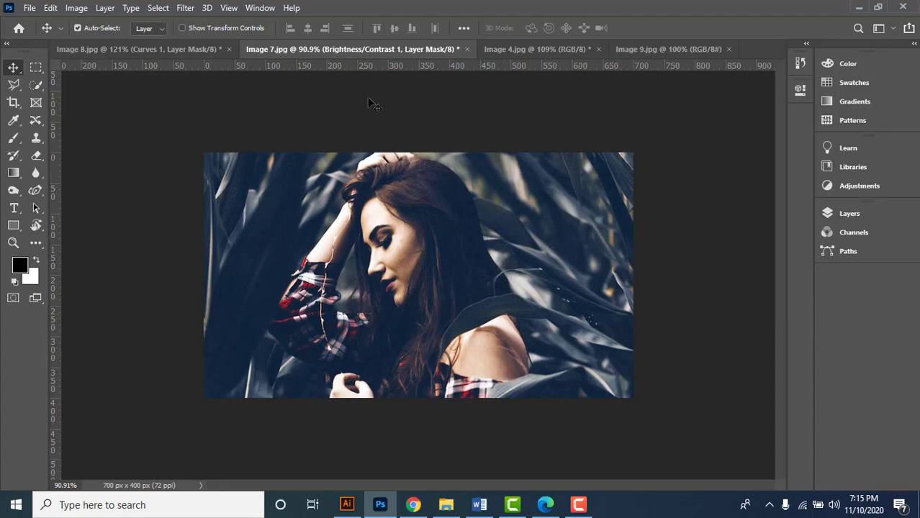
Duplicate the Background layer of the sunflower in Image 4.jpg and apply Auto Color and Auto Tone to the copy.
{"action": "left_click", "coordinate": [544, 49]}
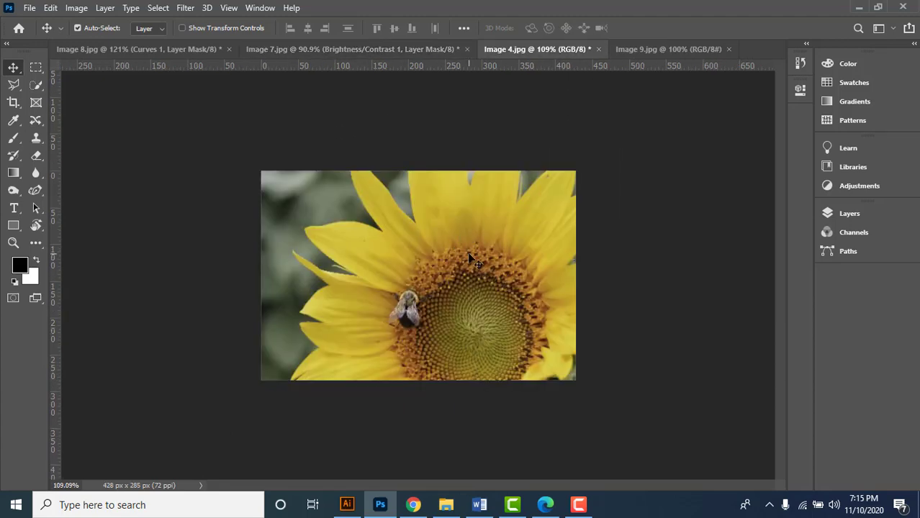
{"action": "left_click", "coordinate": [839, 213]}
{"action": "left_click_drag", "start_coordinate": [734, 292], "coordinate": [773, 415]}
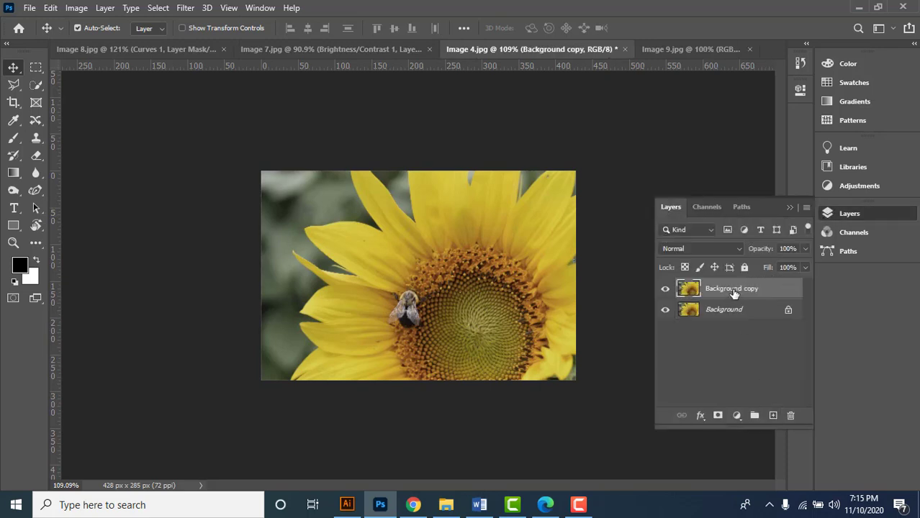
{"action": "left_click", "coordinate": [791, 209]}
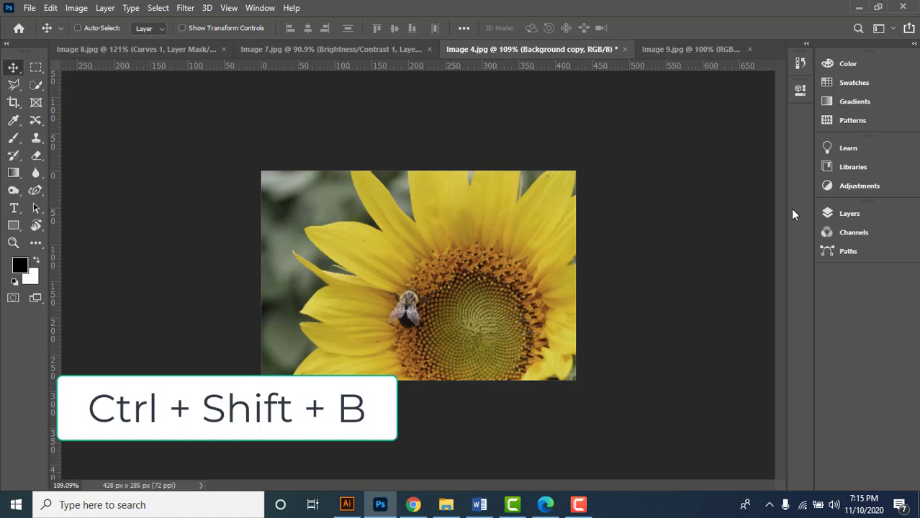
{"action": "key", "text": "ctrl+shift+b"}
{"action": "key", "text": "ctrl+shift+l"}
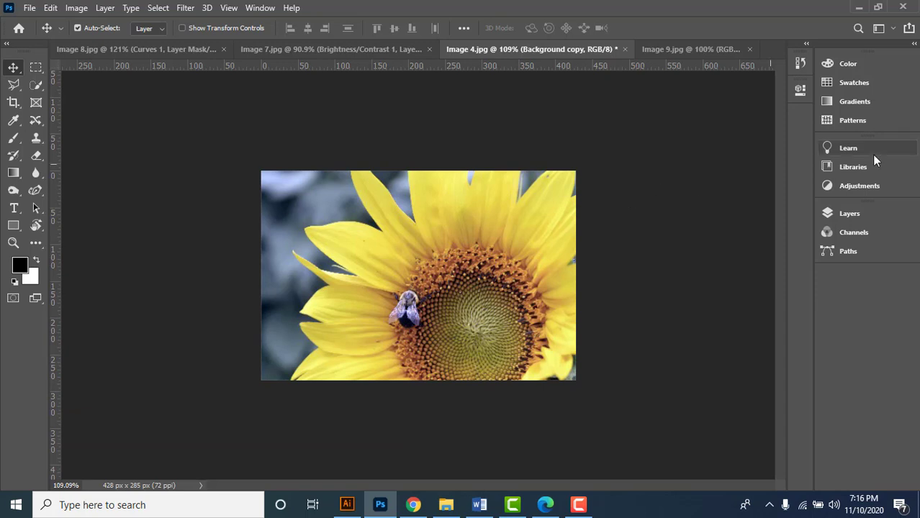
Add a Levels adjustment layer to the sunflower image with RGB input shadows at 6, midtones at 0.91 and a lowered highlight level.
{"action": "left_click", "coordinate": [867, 187]}
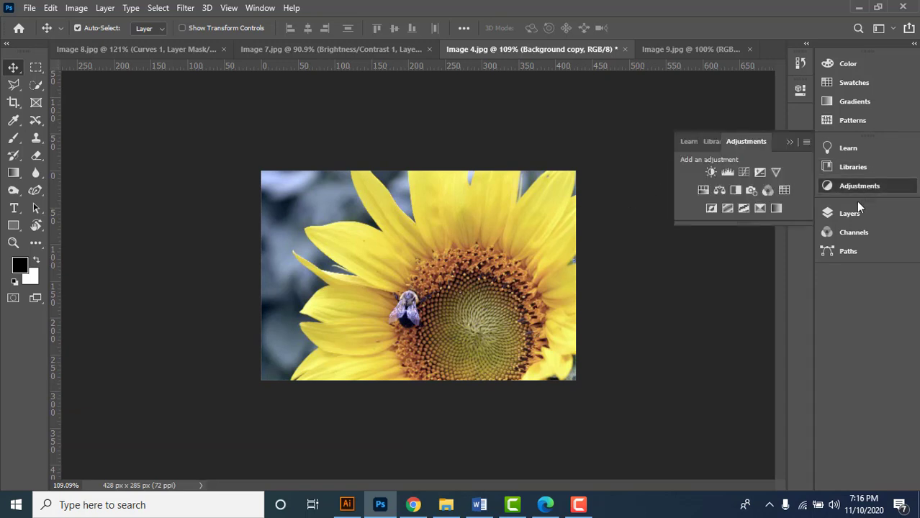
{"action": "left_click", "coordinate": [725, 173]}
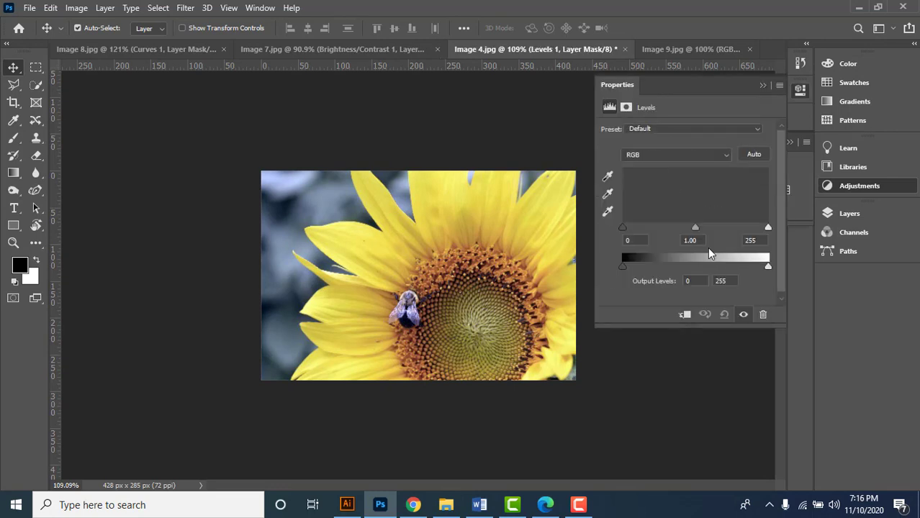
{"action": "left_click_drag", "start_coordinate": [768, 229], "coordinate": [756, 229]}
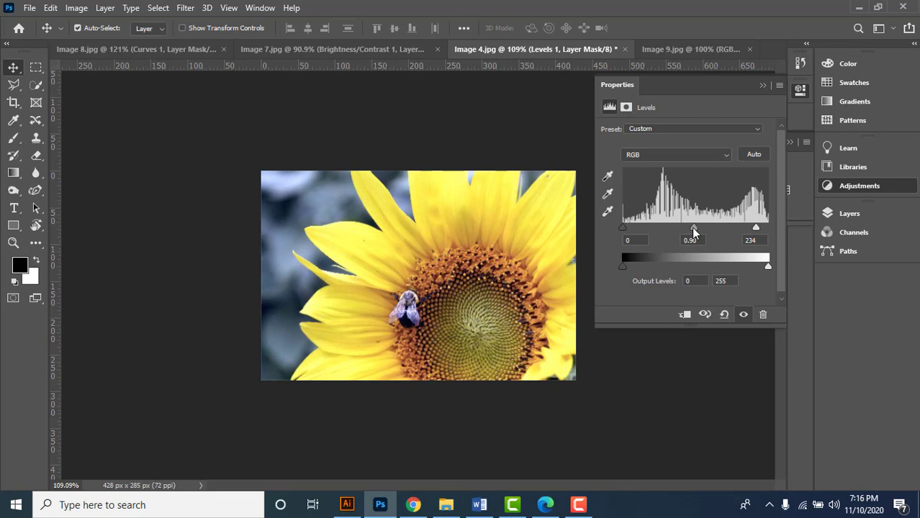
{"action": "mouse_move", "coordinate": [694, 229]}
{"action": "left_mouse_down"}
{"action": "mouse_move", "coordinate": [682, 228]}
{"action": "mouse_move", "coordinate": [698, 227]}
{"action": "left_mouse_up"}
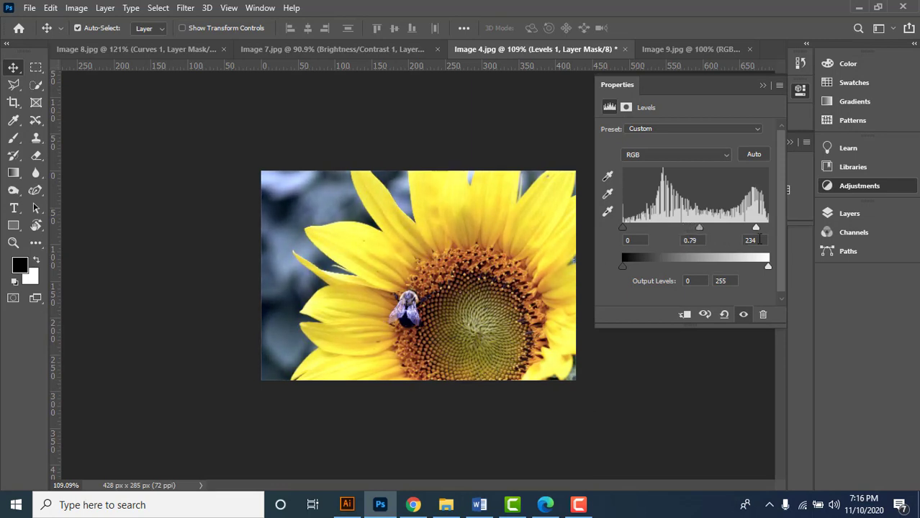
{"action": "left_click_drag", "start_coordinate": [755, 228], "coordinate": [691, 228]}
{"action": "left_click_drag", "start_coordinate": [625, 228], "coordinate": [627, 229]}
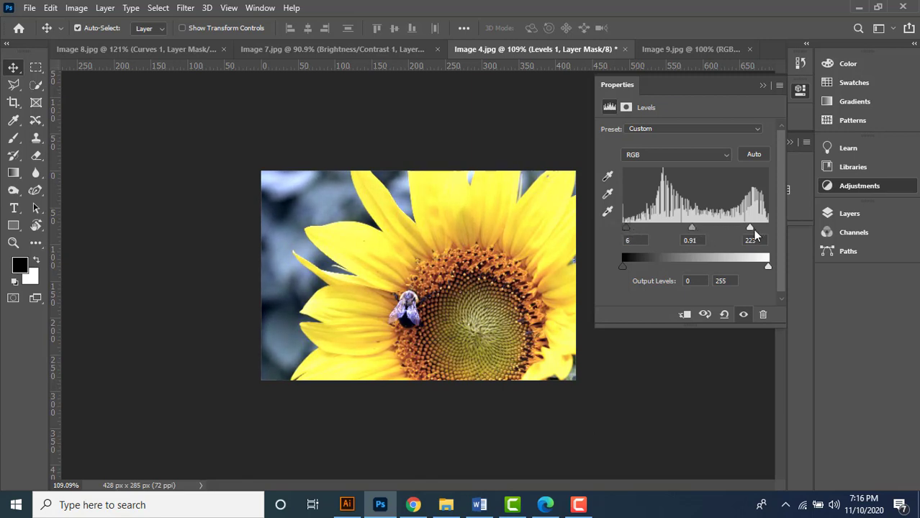
{"action": "left_click_drag", "start_coordinate": [749, 228], "coordinate": [751, 228]}
{"action": "left_click", "coordinate": [762, 86]}
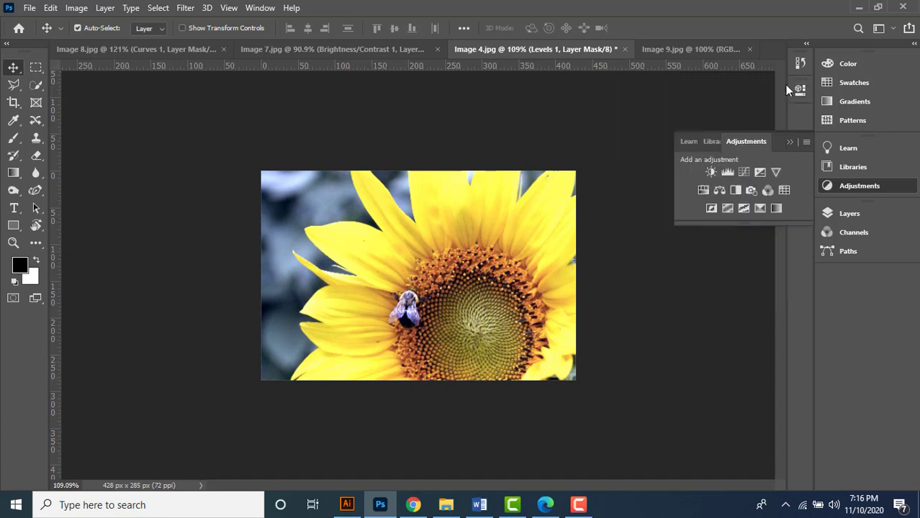
{"action": "left_click", "coordinate": [789, 141]}
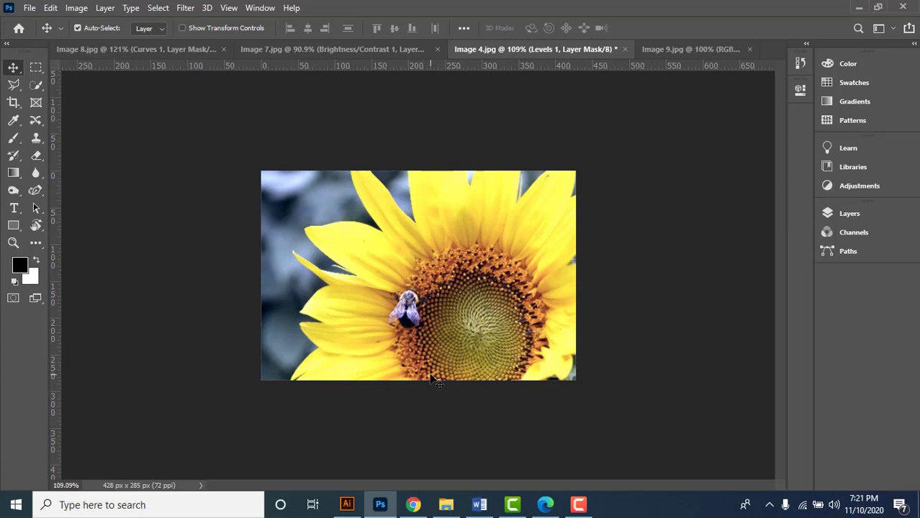
Select the whole sunflower using a rectangle of the Object Selection Tool around the image.
{"action": "left_click_drag", "start_coordinate": [36, 85], "coordinate": [79, 87]}
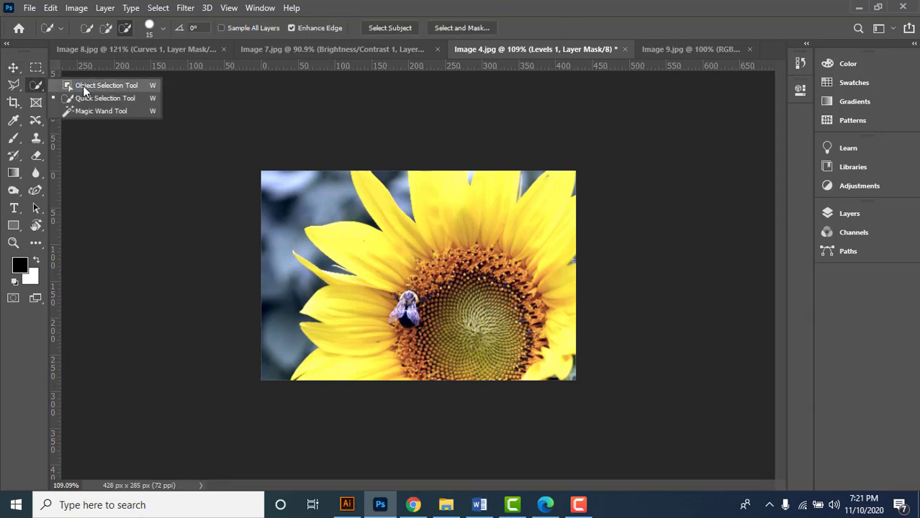
{"action": "left_click", "coordinate": [82, 86]}
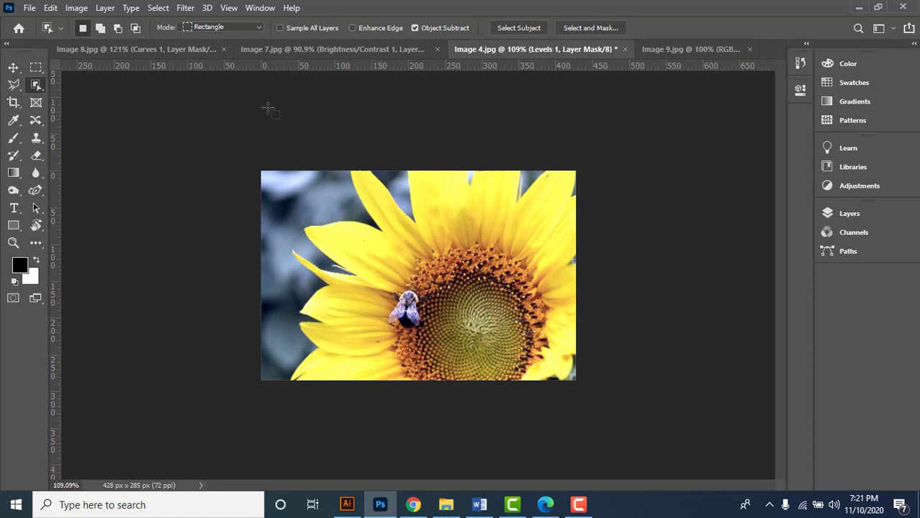
{"action": "left_click_drag", "start_coordinate": [260, 160], "coordinate": [584, 393]}
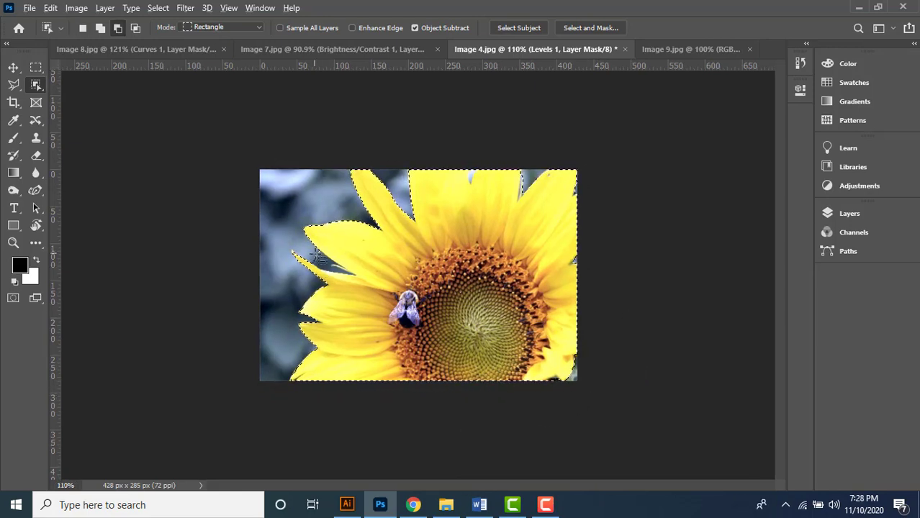
Subtract the background gap between the narrow petal and the petal above it from the sunflower selection with the Quick Selection Tool.
{"action": "scroll", "coordinate": [316, 256], "scroll_direction": "up", "scroll_amount": 5}
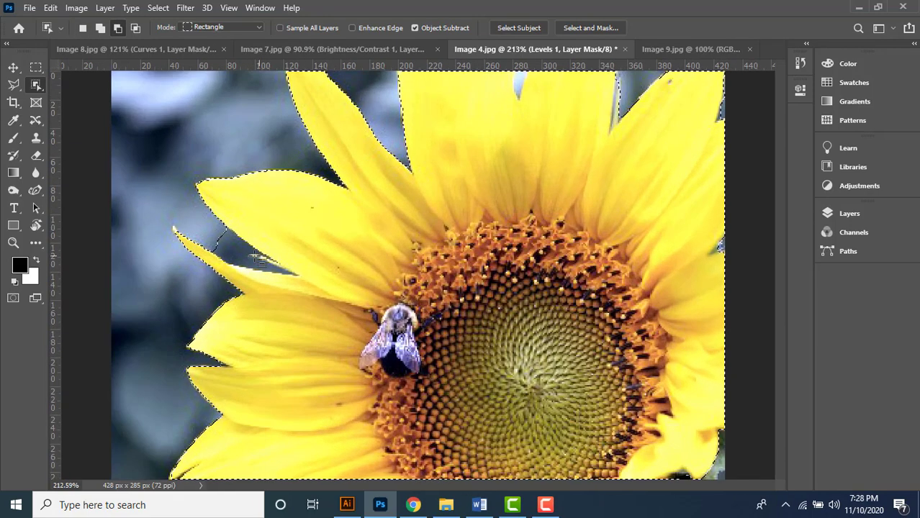
{"action": "key", "text": "v"}
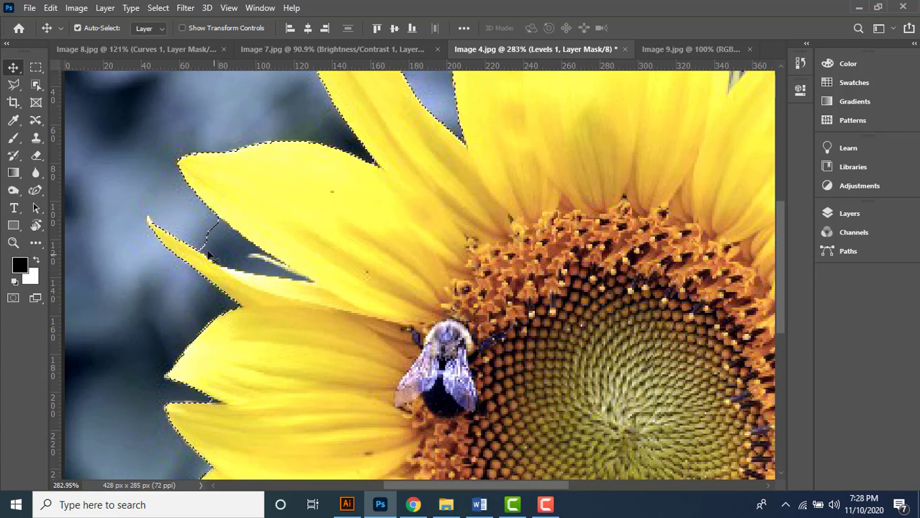
{"action": "scroll", "coordinate": [199, 242], "scroll_direction": "up", "scroll_amount": 2}
{"action": "left_click_drag", "start_coordinate": [320, 267], "coordinate": [368, 271]}
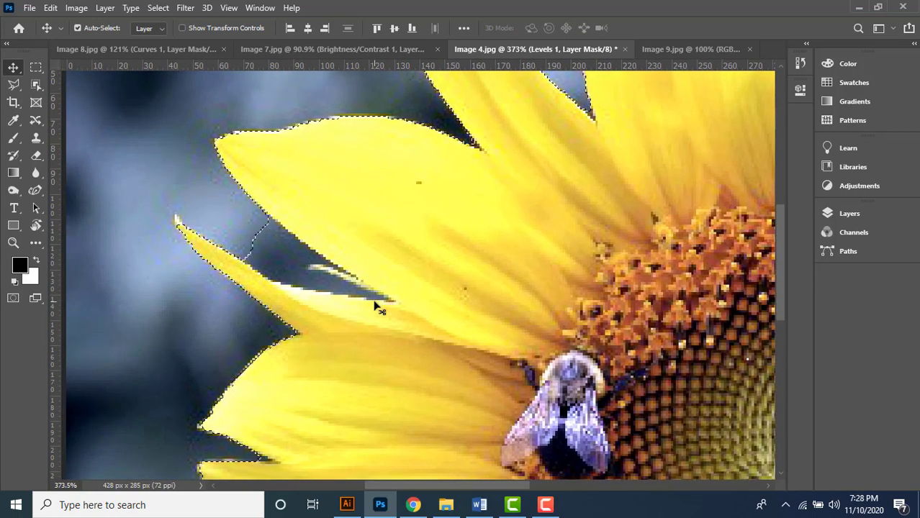
{"action": "left_click", "coordinate": [36, 85]}
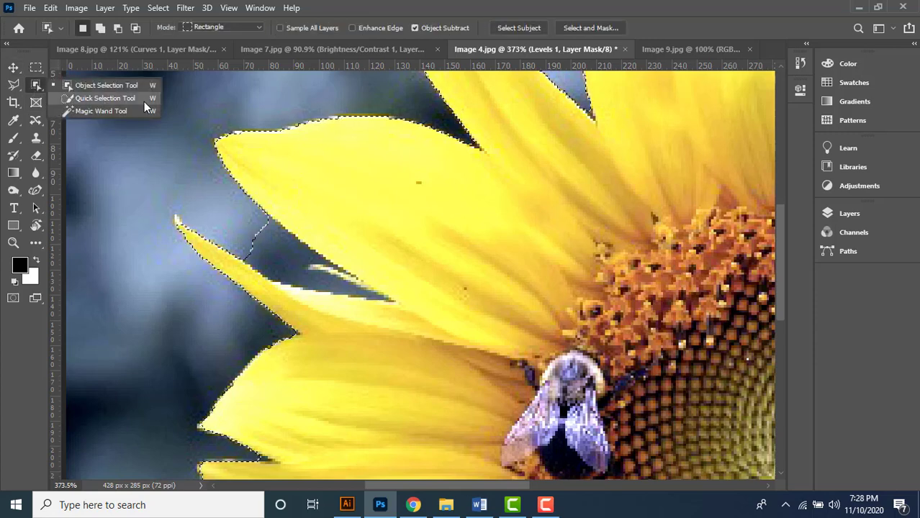
{"action": "left_click", "coordinate": [143, 99]}
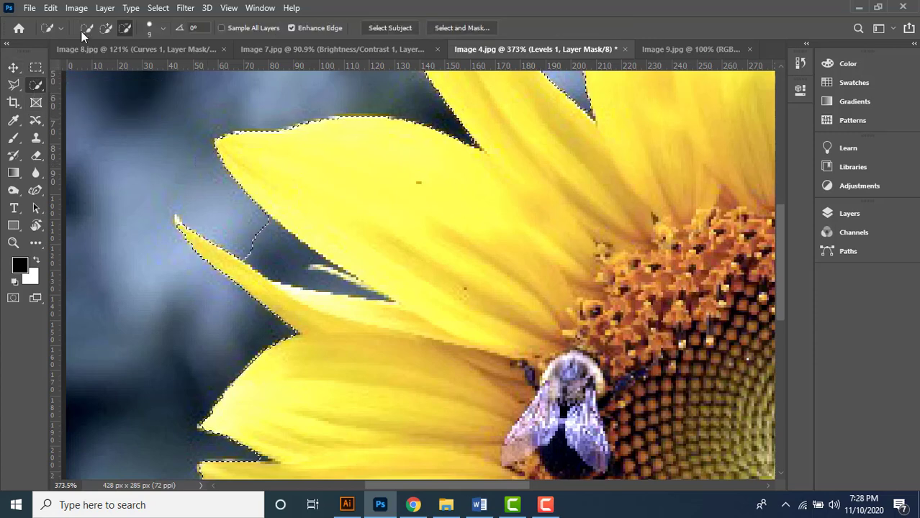
{"action": "left_click", "coordinate": [125, 28]}
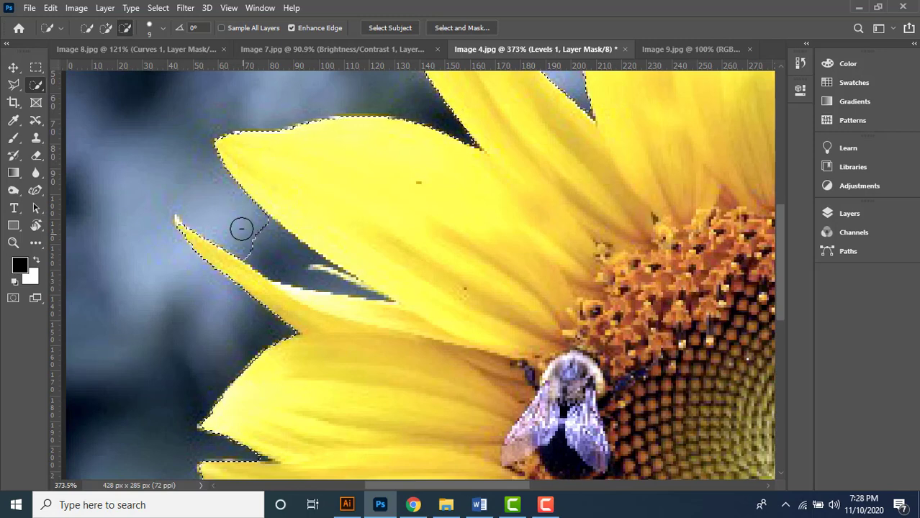
{"action": "scroll", "coordinate": [238, 226], "scroll_direction": "up", "scroll_amount": 2}
{"action": "left_click_drag", "start_coordinate": [248, 229], "coordinate": [265, 248]}
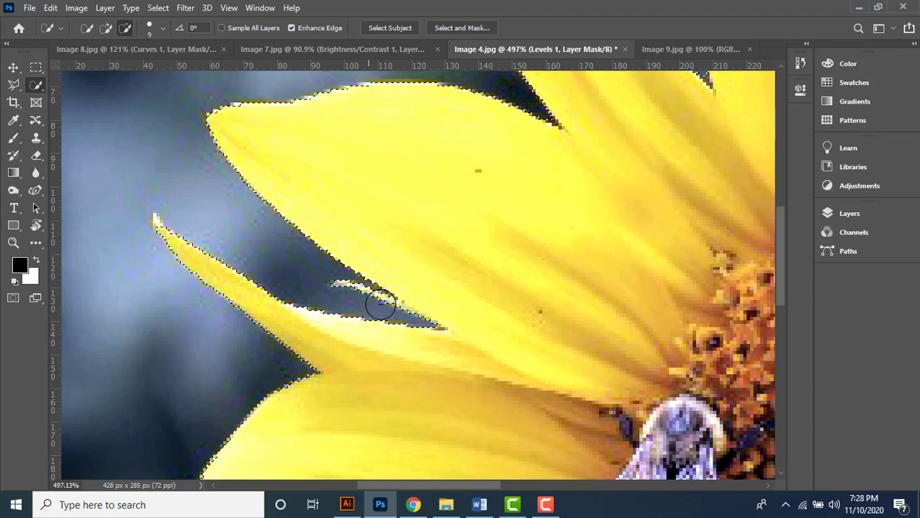
{"action": "scroll", "coordinate": [346, 289], "scroll_direction": "down", "scroll_amount": 2}
{"action": "left_click", "coordinate": [14, 66]}
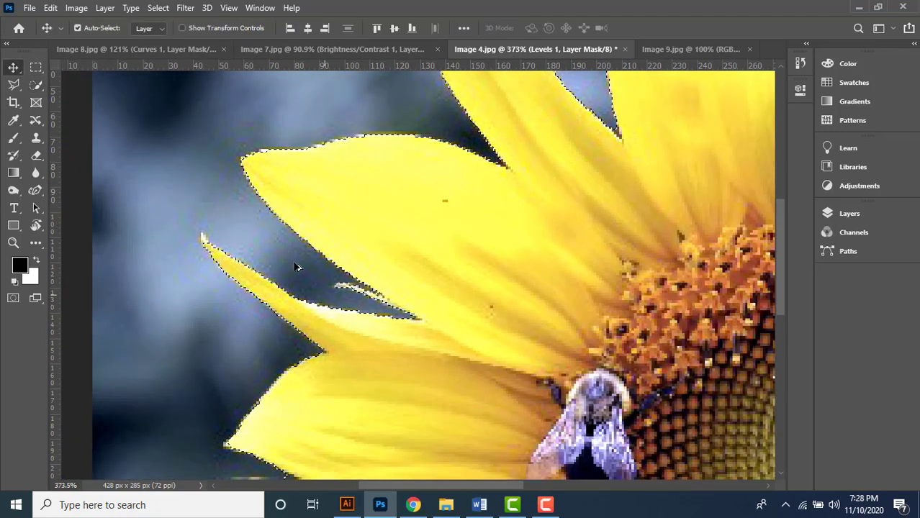
{"action": "scroll", "coordinate": [298, 262], "scroll_direction": "down", "scroll_amount": 4}
{"action": "scroll", "coordinate": [277, 259], "scroll_direction": "down", "scroll_amount": 2}
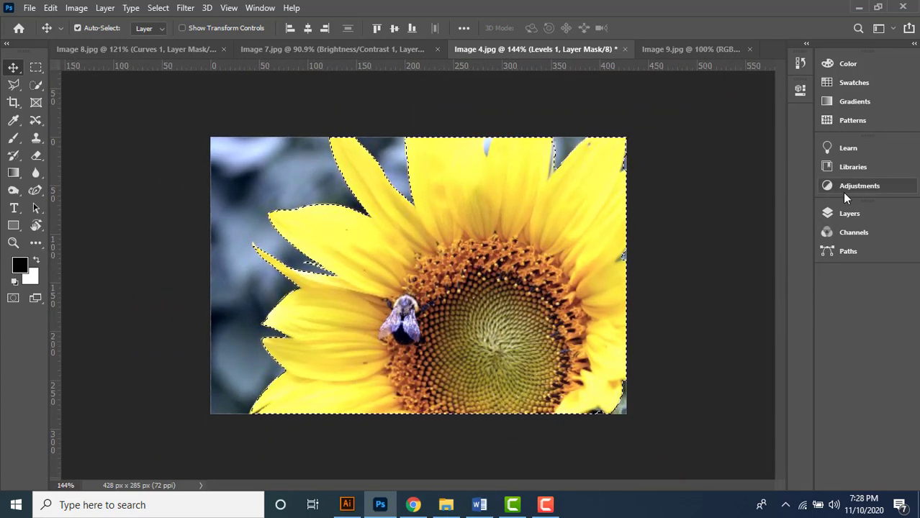
Add a Color Balance adjustment layer directly above the Background copy layer, limited to the sunflower selection.
{"action": "left_click", "coordinate": [846, 213]}
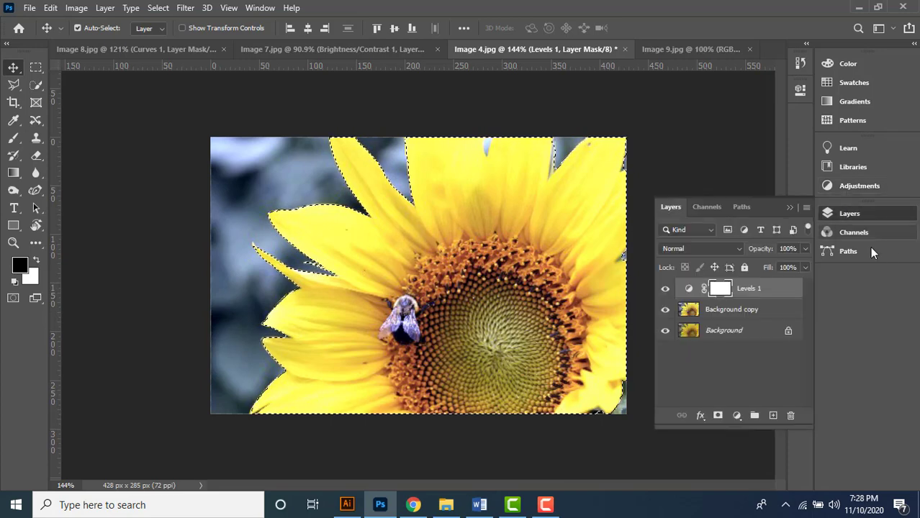
{"action": "left_click", "coordinate": [742, 317]}
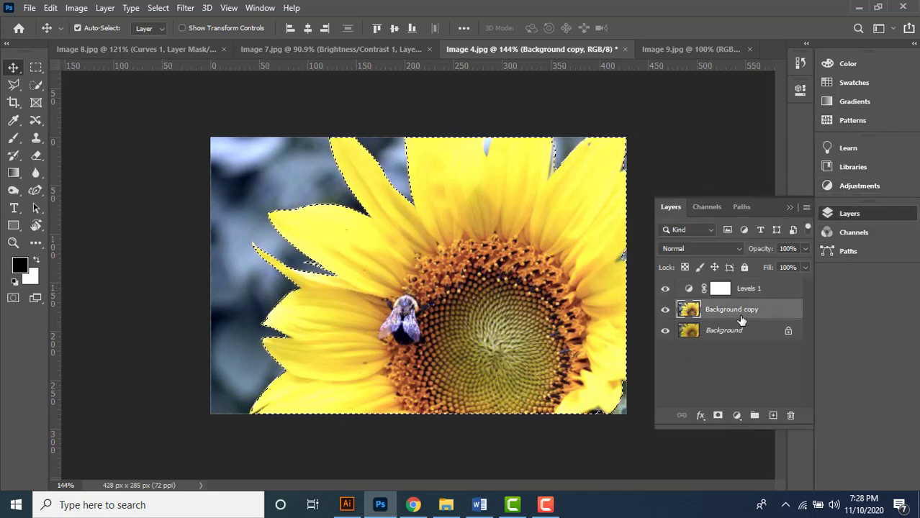
{"action": "left_click", "coordinate": [788, 207]}
{"action": "left_click", "coordinate": [833, 186]}
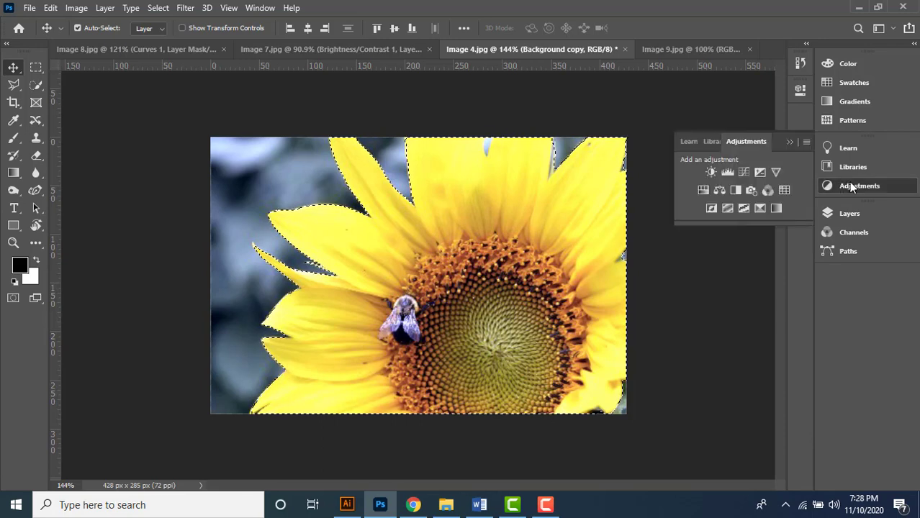
{"action": "left_click", "coordinate": [718, 191]}
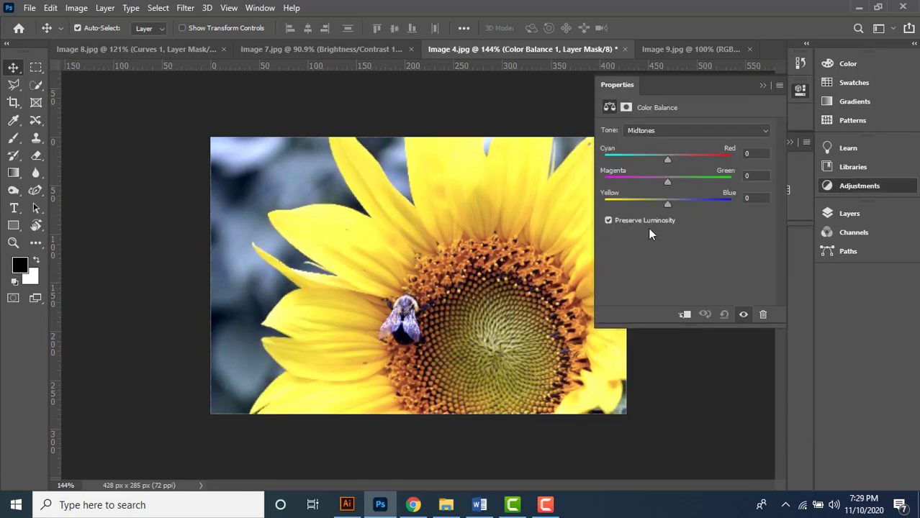
{"action": "scroll", "coordinate": [410, 244], "scroll_direction": "down", "scroll_amount": 3}
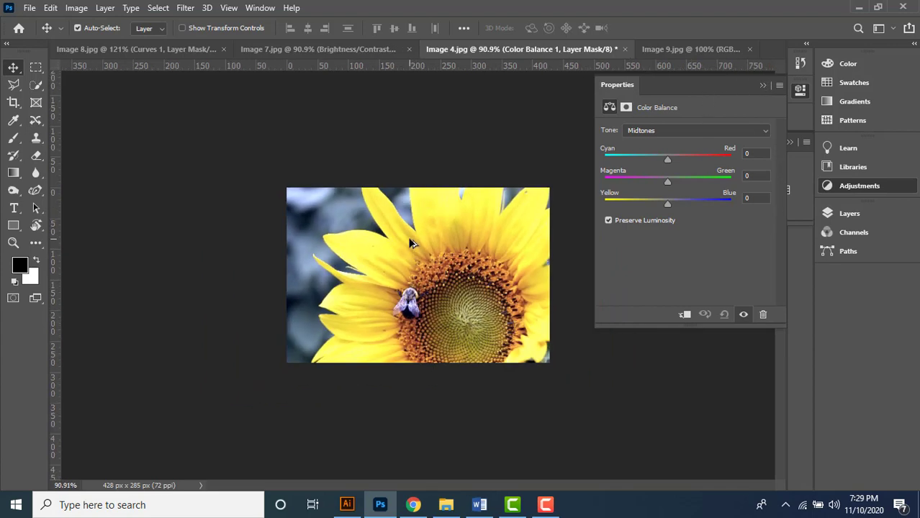
{"action": "scroll", "coordinate": [410, 244], "scroll_direction": "up", "scroll_amount": 1}
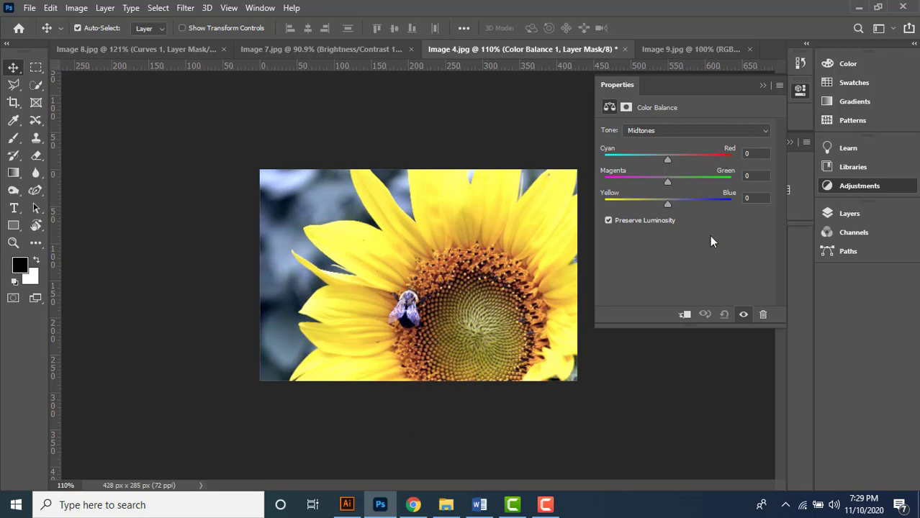
Set the Color Balance highlights to Cyan-Red +61, Magenta-Green -39 and Yellow-Blue +50.
{"action": "left_click", "coordinate": [675, 130]}
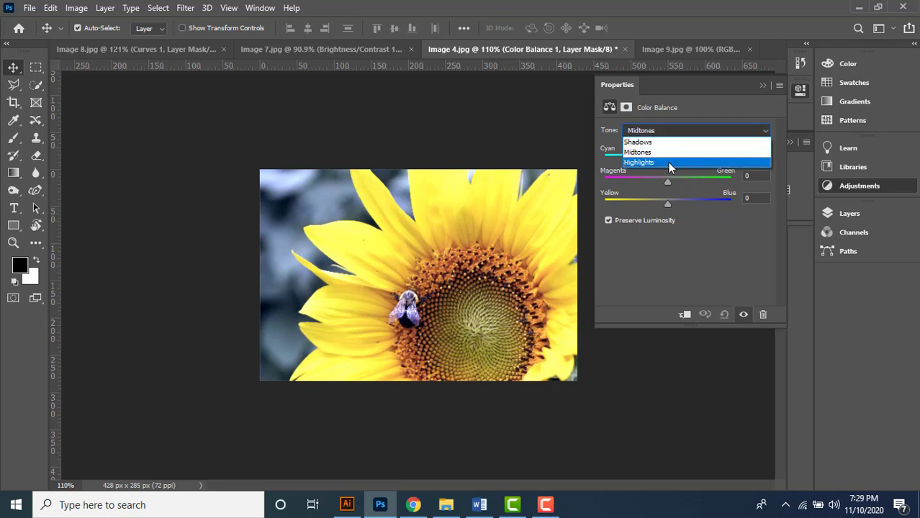
{"action": "left_click", "coordinate": [668, 162]}
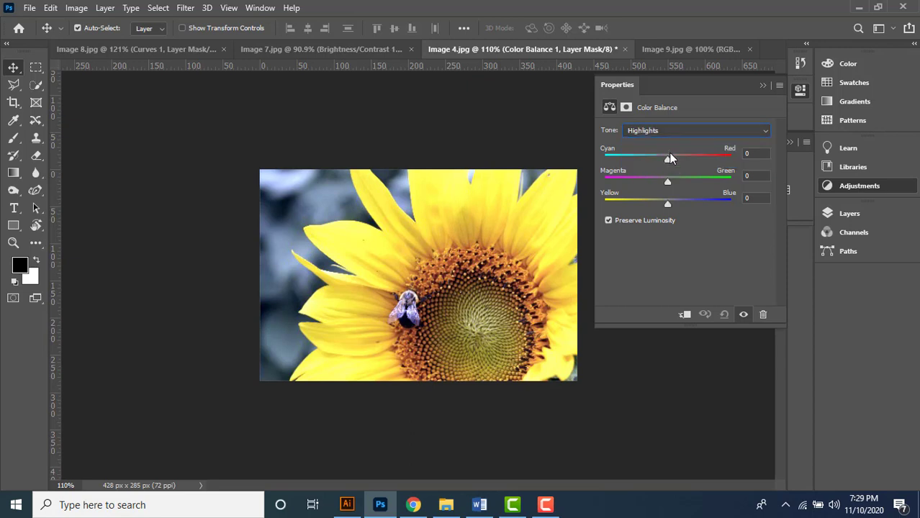
{"action": "left_click", "coordinate": [673, 131]}
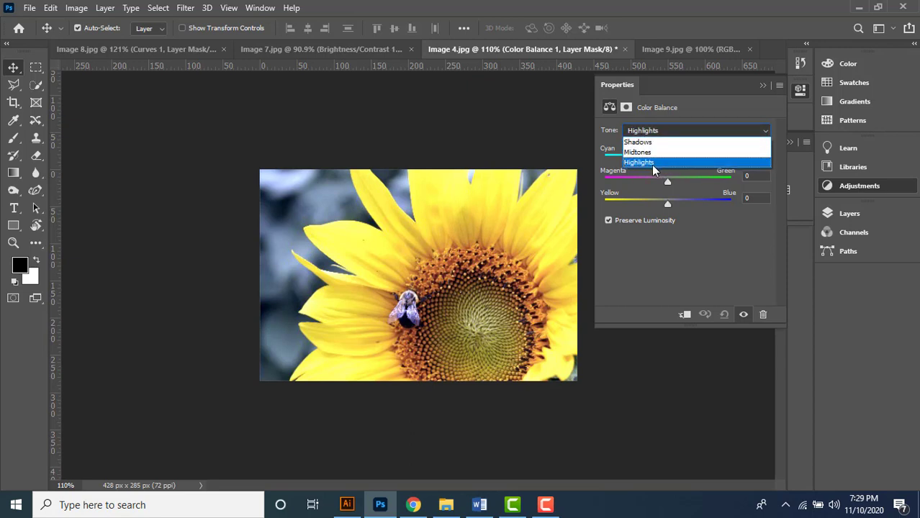
{"action": "left_click", "coordinate": [651, 165]}
{"action": "left_click_drag", "start_coordinate": [667, 159], "coordinate": [698, 207]}
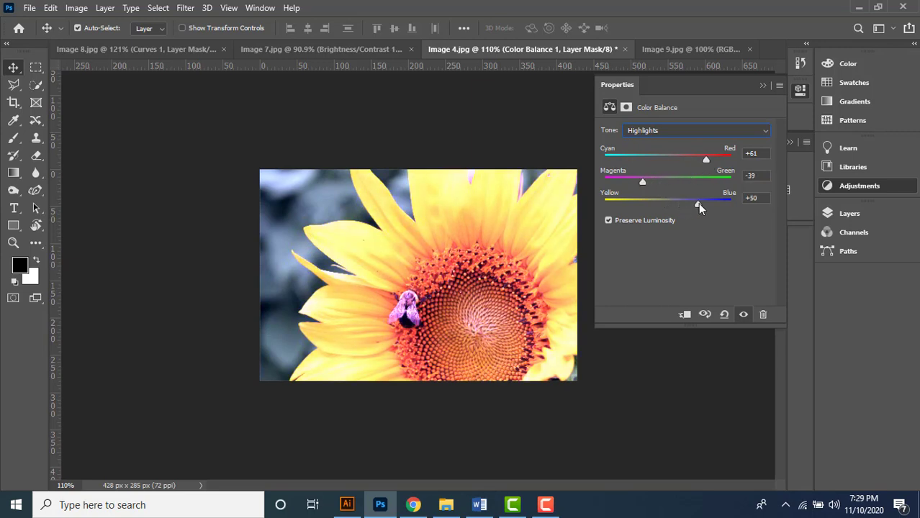
Set the Color Balance midtones to Cyan-Red +59, Magenta-Green -39 and Yellow-Blue +52.
{"action": "left_click", "coordinate": [663, 133]}
{"action": "left_click", "coordinate": [656, 150]}
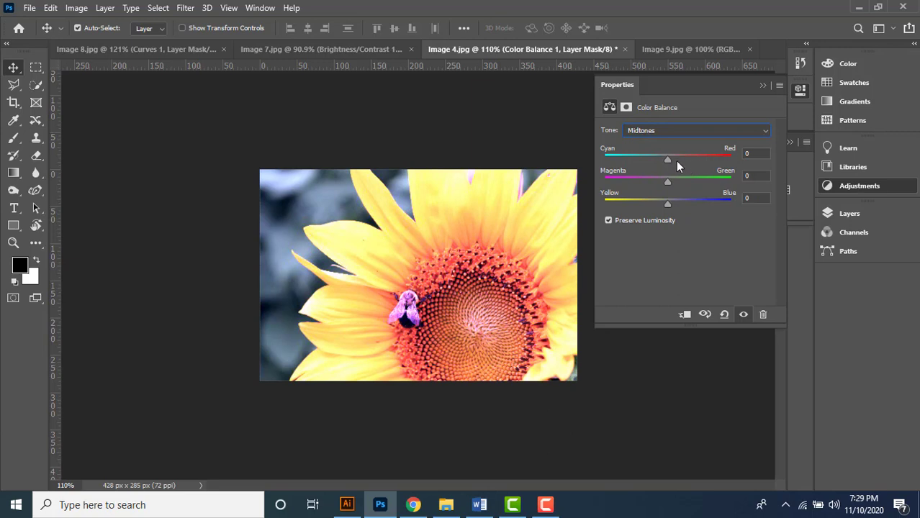
{"action": "left_click_drag", "start_coordinate": [667, 159], "coordinate": [706, 162]}
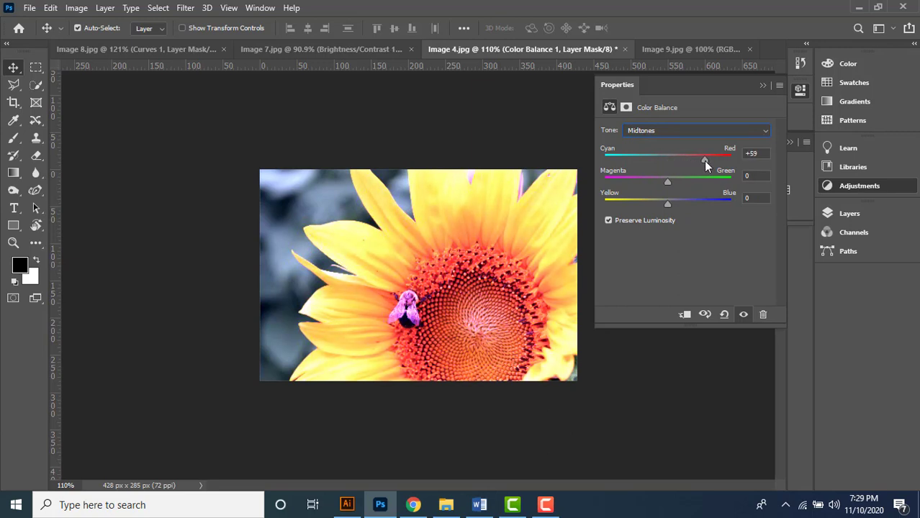
{"action": "left_click_drag", "start_coordinate": [666, 184], "coordinate": [693, 207]}
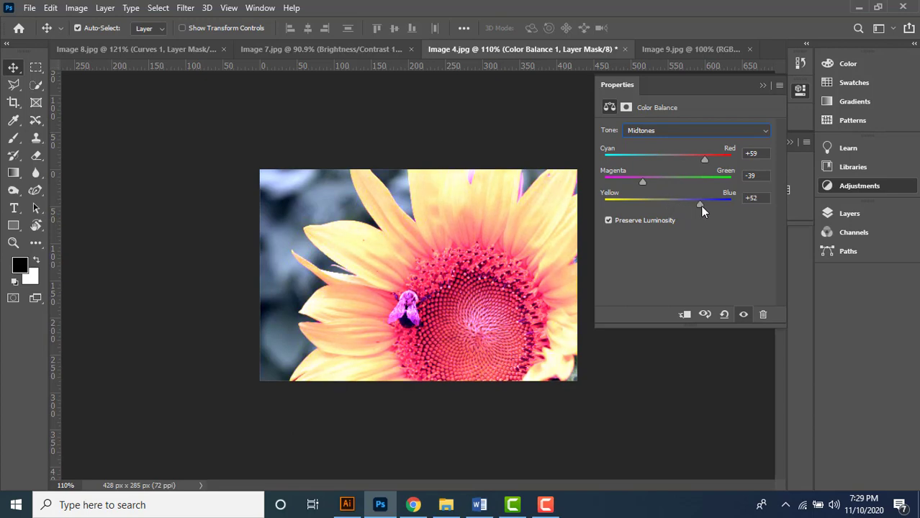
Shift the Color Balance shadows of the sunflower toward red, magenta and blue.
{"action": "left_click", "coordinate": [680, 132]}
{"action": "left_click", "coordinate": [660, 141]}
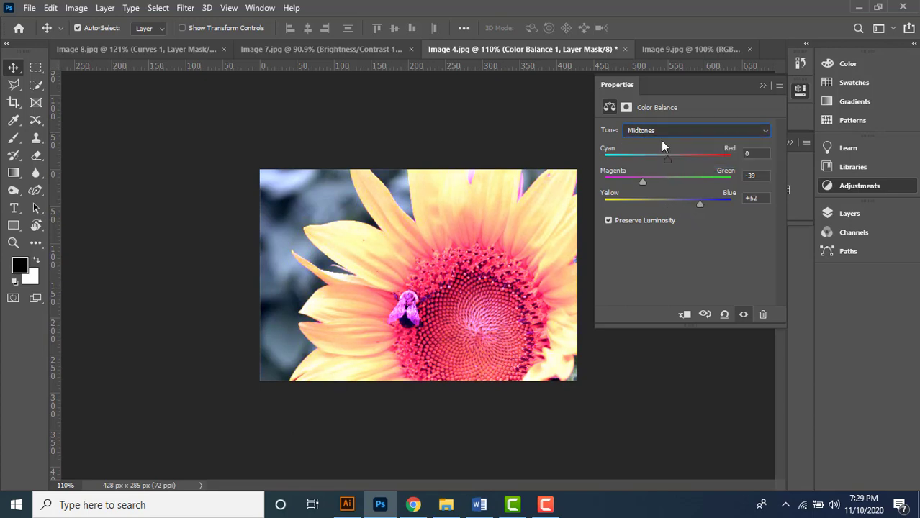
{"action": "left_click_drag", "start_coordinate": [668, 160], "coordinate": [706, 210]}
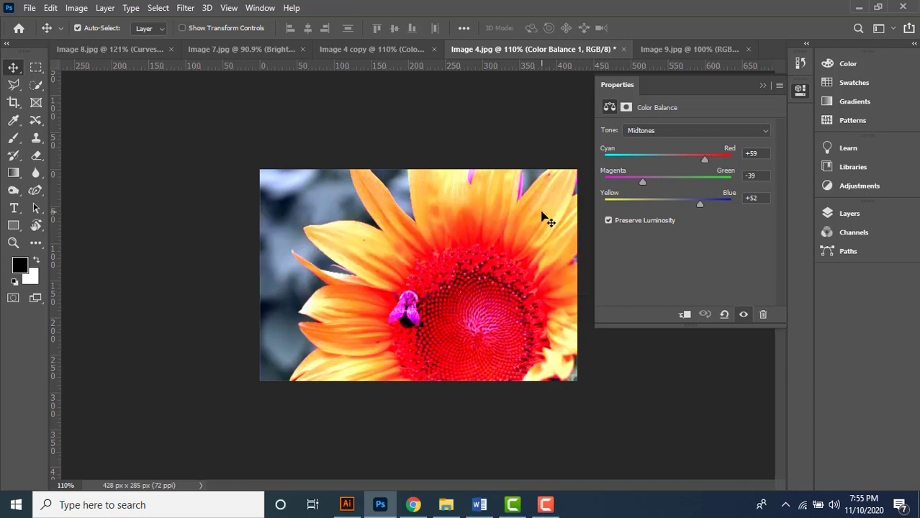
Undo the Color Balance adjustment in Image 4.jpg back to the active flower selection and check the layer stack.
{"action": "key", "text": "ctrl"}
{"action": "key", "text": "ctrl+z"}
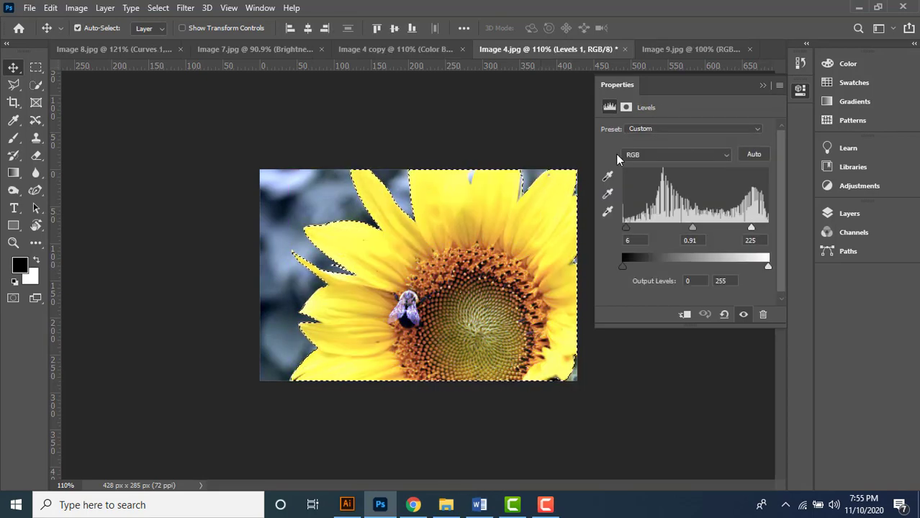
{"action": "left_click", "coordinate": [762, 86]}
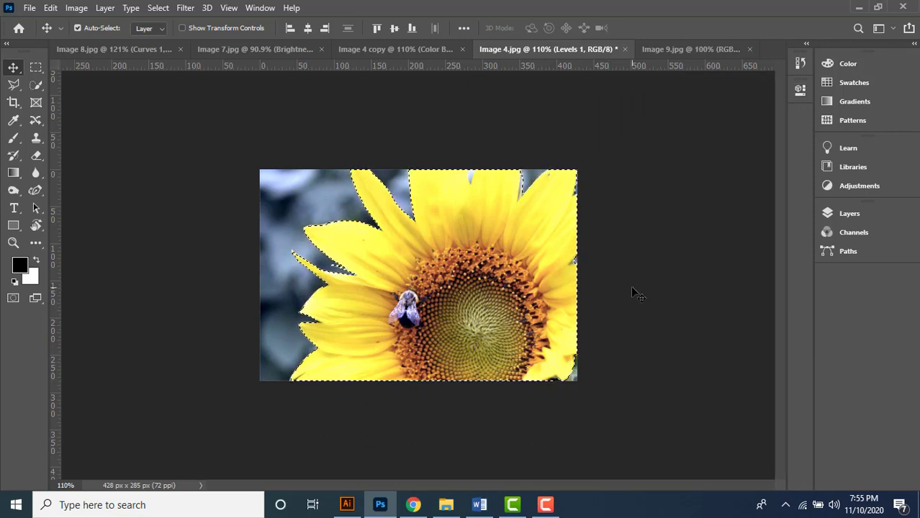
{"action": "left_click", "coordinate": [828, 215]}
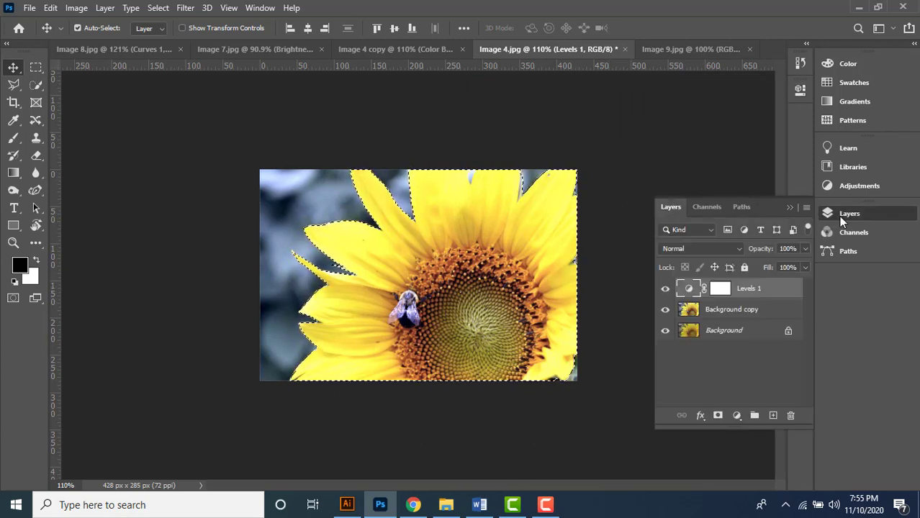
{"action": "left_click", "coordinate": [838, 216]}
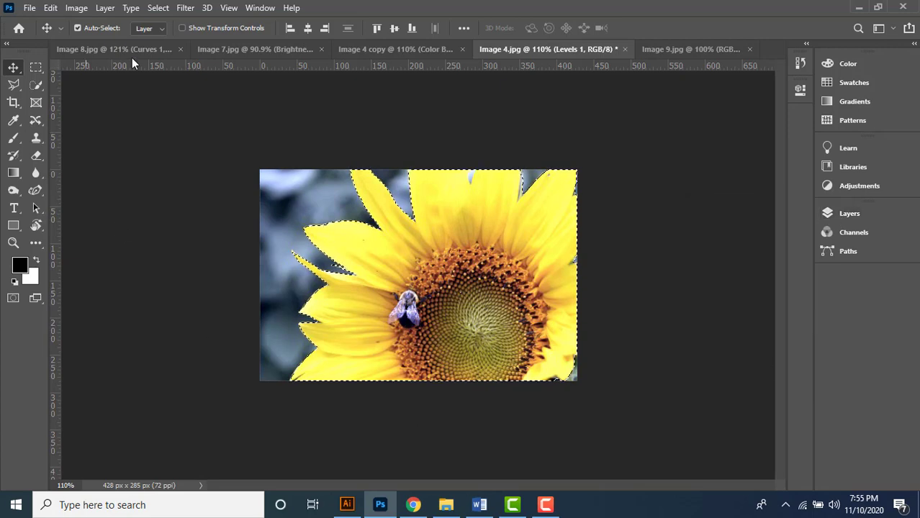
Save the sunflower selection as a new channel named "Flower Selection" in Image 4.jpg.
{"action": "left_click", "coordinate": [159, 8]}
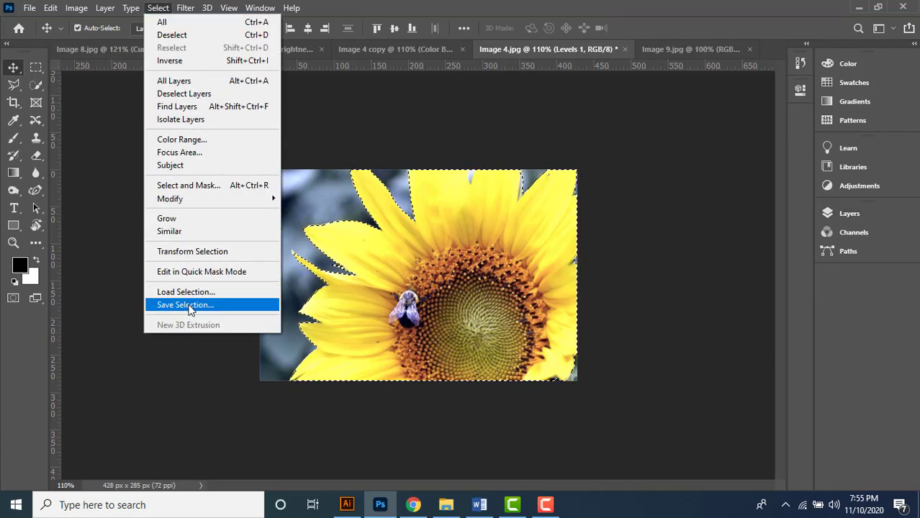
{"action": "left_click", "coordinate": [157, 9]}
{"action": "left_click", "coordinate": [157, 9]}
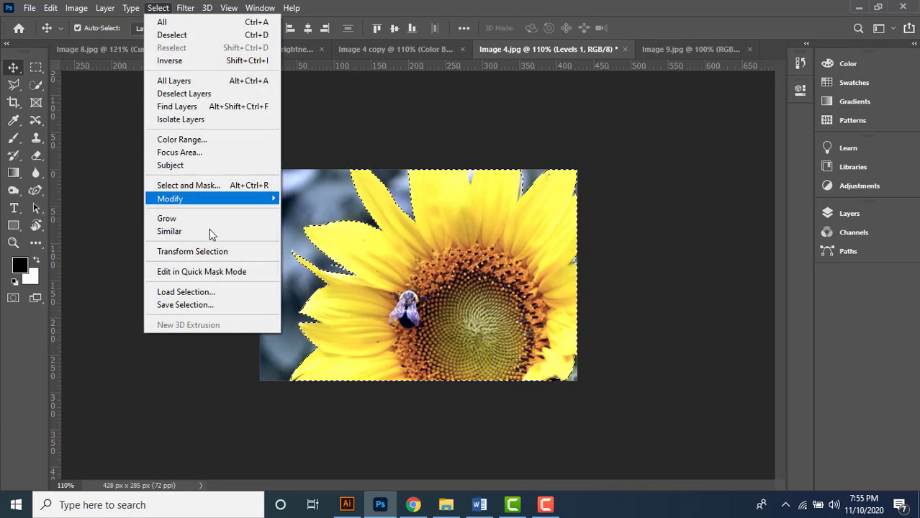
{"action": "left_click", "coordinate": [223, 307]}
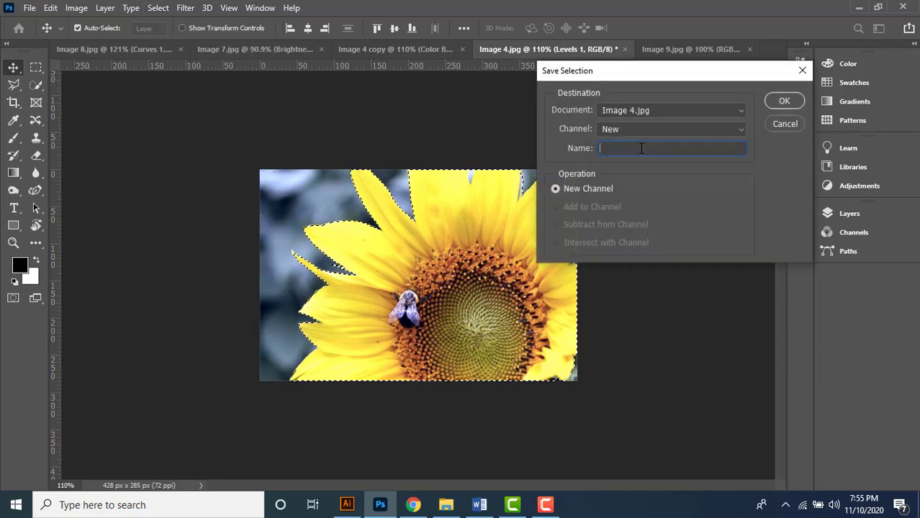
{"action": "type", "text": "Fl"}
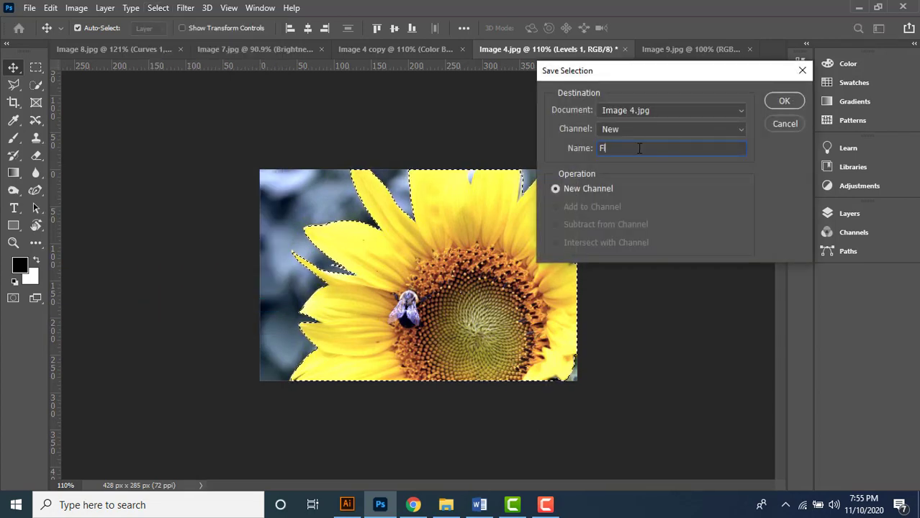
{"action": "type", "text": "ower Selection"}
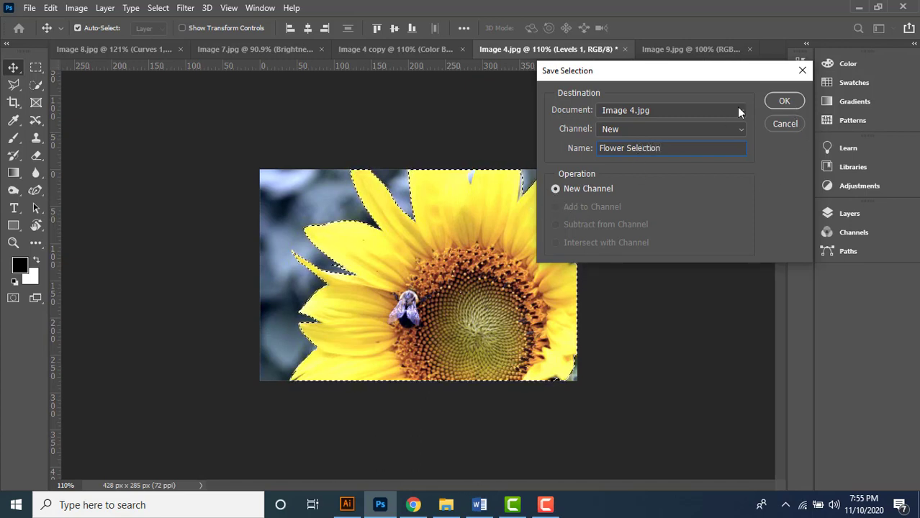
{"action": "left_click", "coordinate": [781, 101]}
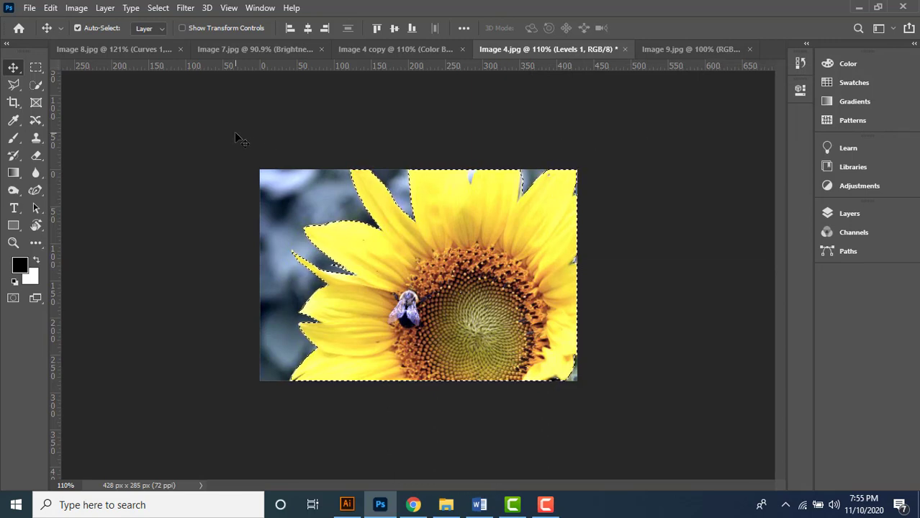
Convert Image 4.jpg to Grayscale mode without flattening its layers, discarding the color information.
{"action": "left_click", "coordinate": [77, 8]}
{"action": "mouse_move", "coordinate": [80, 23]}
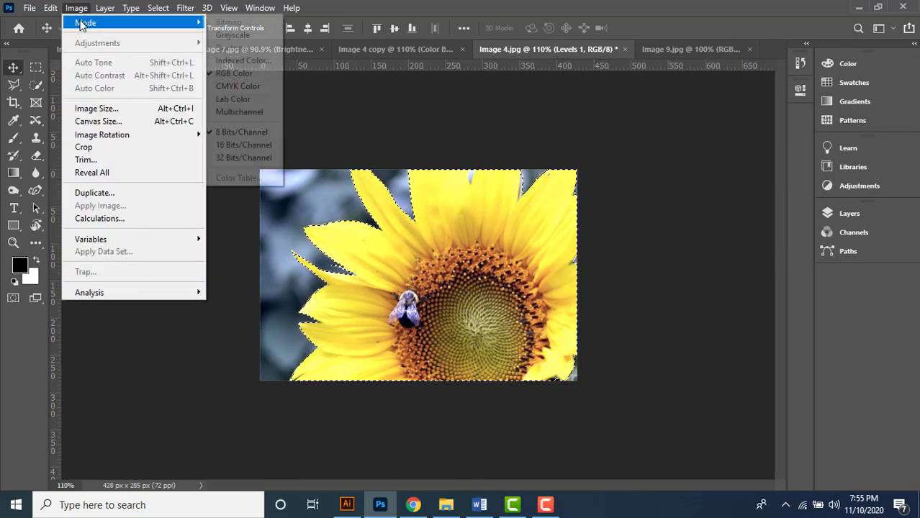
{"action": "left_click", "coordinate": [266, 39]}
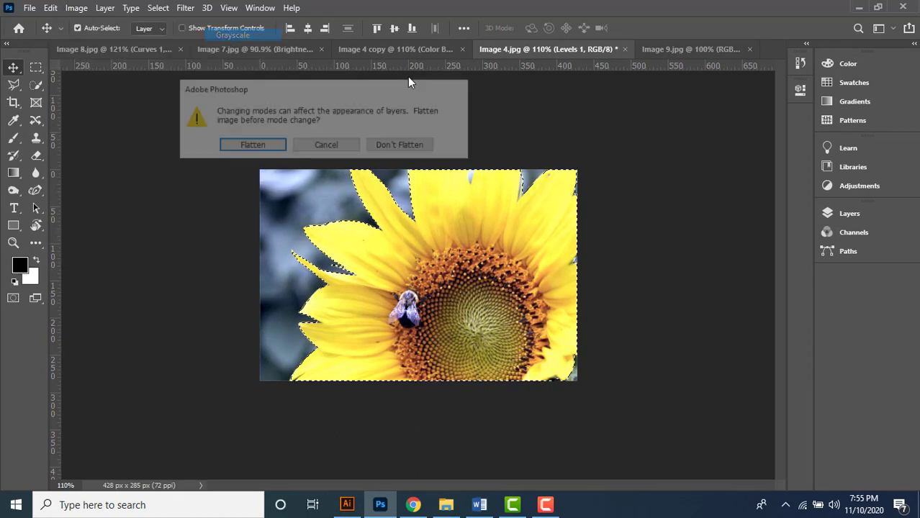
{"action": "left_click_drag", "start_coordinate": [407, 96], "coordinate": [600, 234]}
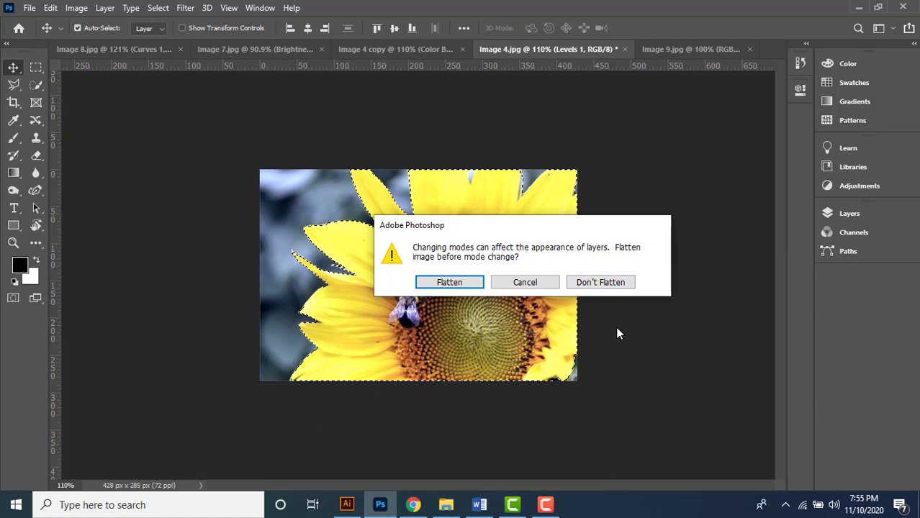
{"action": "left_click", "coordinate": [613, 283]}
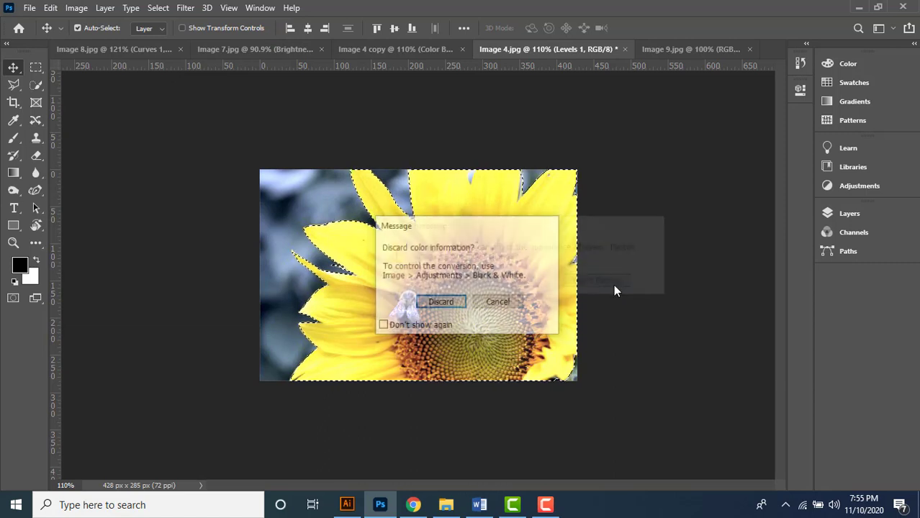
{"action": "left_click", "coordinate": [437, 302]}
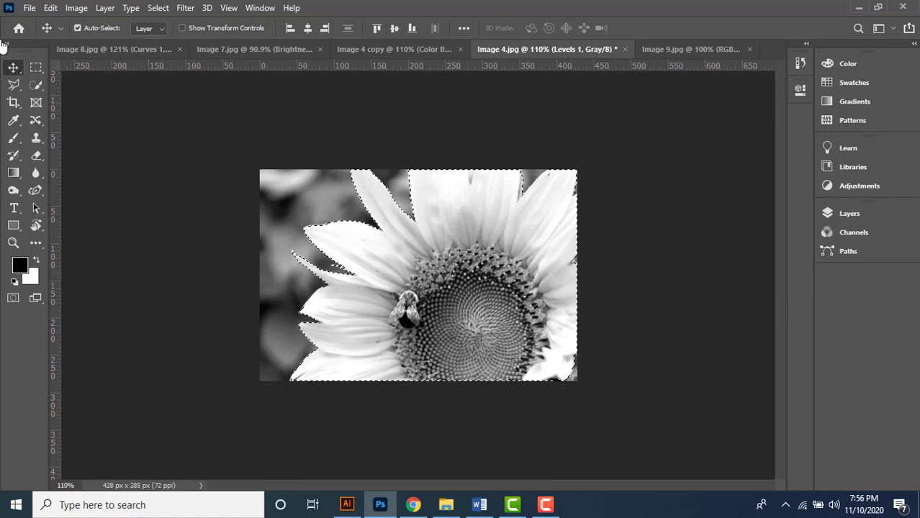
Convert the grayscale sunflower image back to RGB Color mode without flattening, and select the Background copy layer.
{"action": "left_click", "coordinate": [81, 11]}
{"action": "mouse_move", "coordinate": [85, 28]}
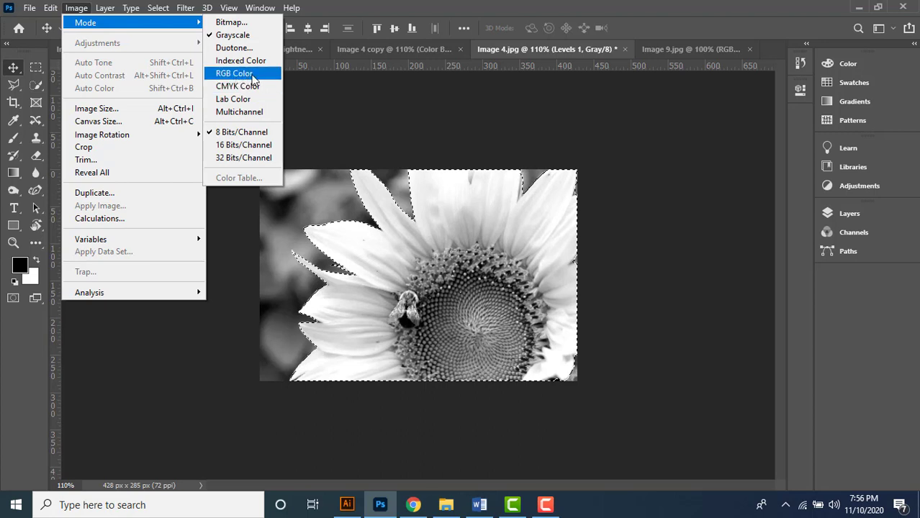
{"action": "left_click", "coordinate": [256, 80]}
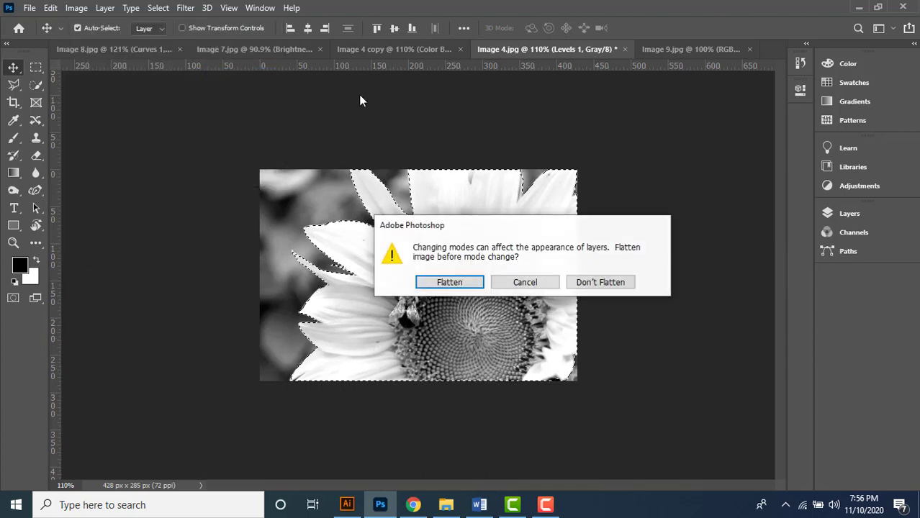
{"action": "left_click", "coordinate": [613, 285]}
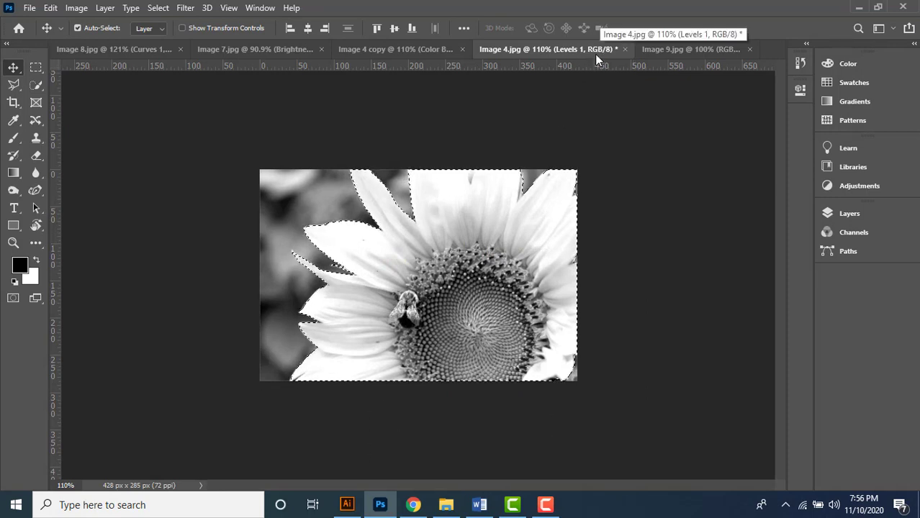
{"action": "left_click", "coordinate": [849, 213]}
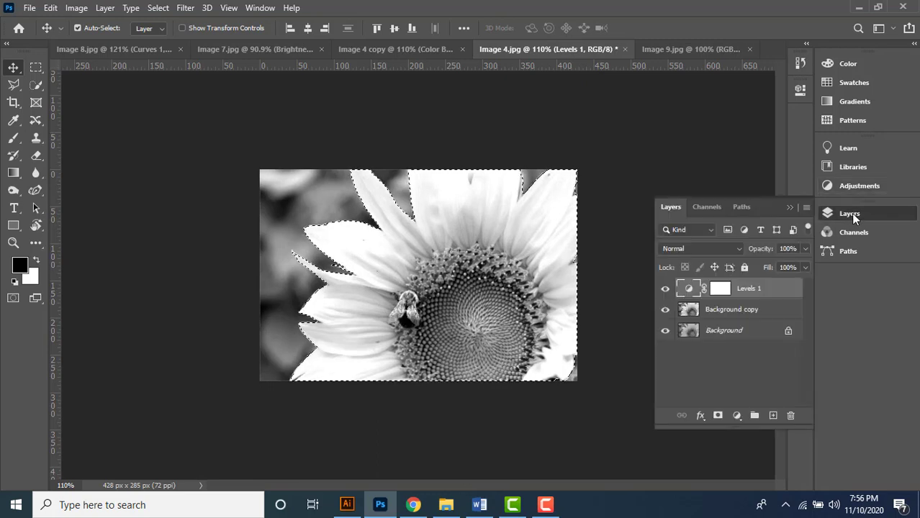
{"action": "left_click", "coordinate": [734, 313]}
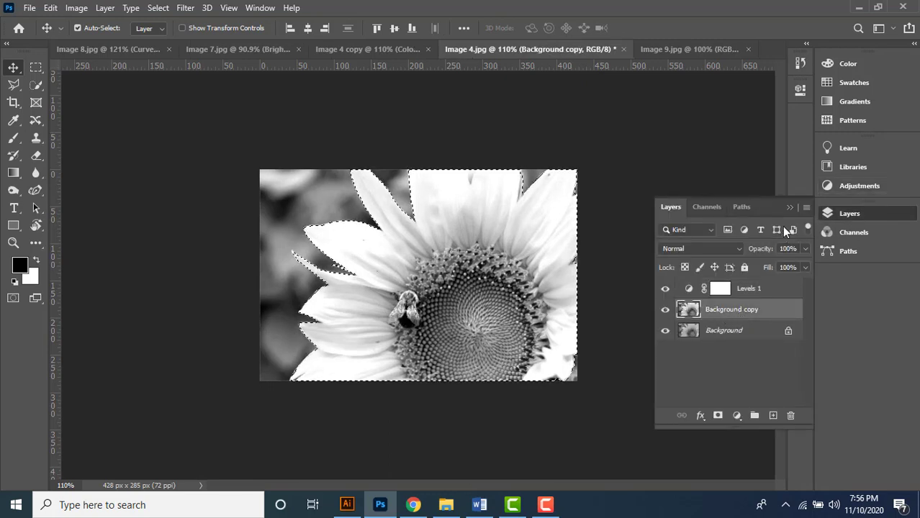
Add a Color Balance adjustment to the selected flower on Background copy, with Highlights at Cyan-Red +73, Magenta-Green -80 and Yellow-Blue +59.
{"action": "left_click", "coordinate": [788, 207]}
{"action": "left_click", "coordinate": [846, 185]}
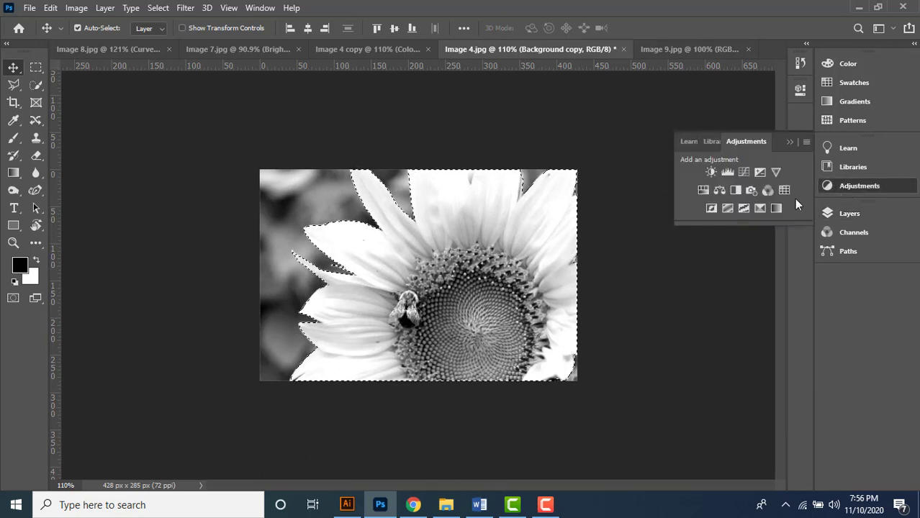
{"action": "left_click", "coordinate": [719, 190]}
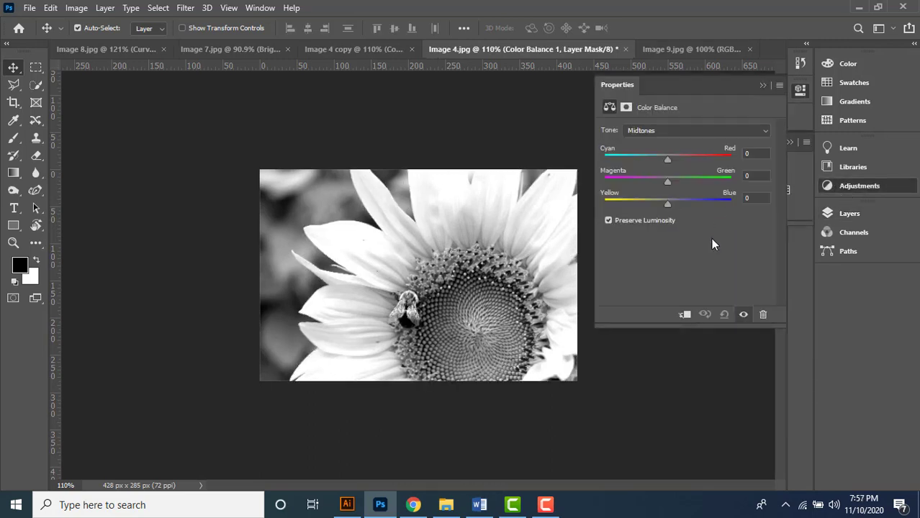
{"action": "left_click", "coordinate": [679, 133]}
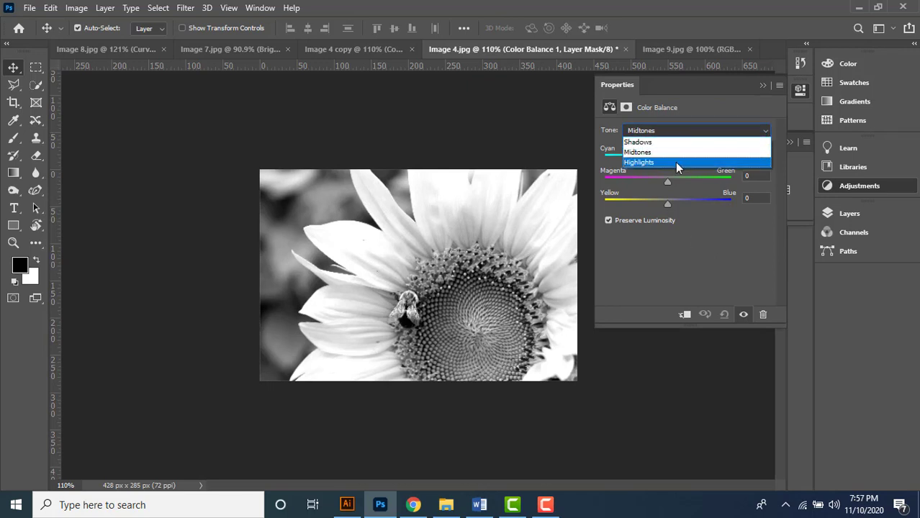
{"action": "left_click", "coordinate": [675, 162]}
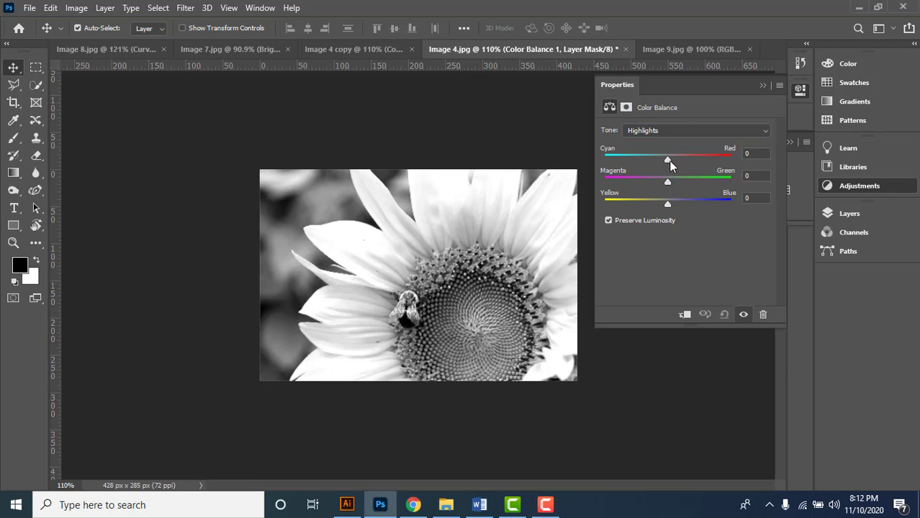
{"action": "left_click_drag", "start_coordinate": [680, 162], "coordinate": [627, 182]}
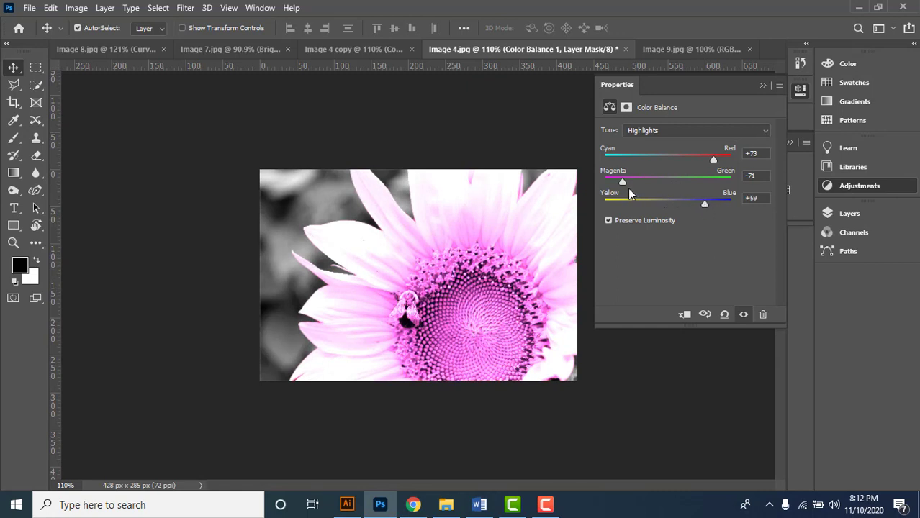
{"action": "left_click_drag", "start_coordinate": [619, 182], "coordinate": [616, 182]}
Set the flower's Color Balance Midtones to Cyan-Red +29, Magenta-Green -37 and Yellow-Blue +51.
{"action": "left_click", "coordinate": [680, 133]}
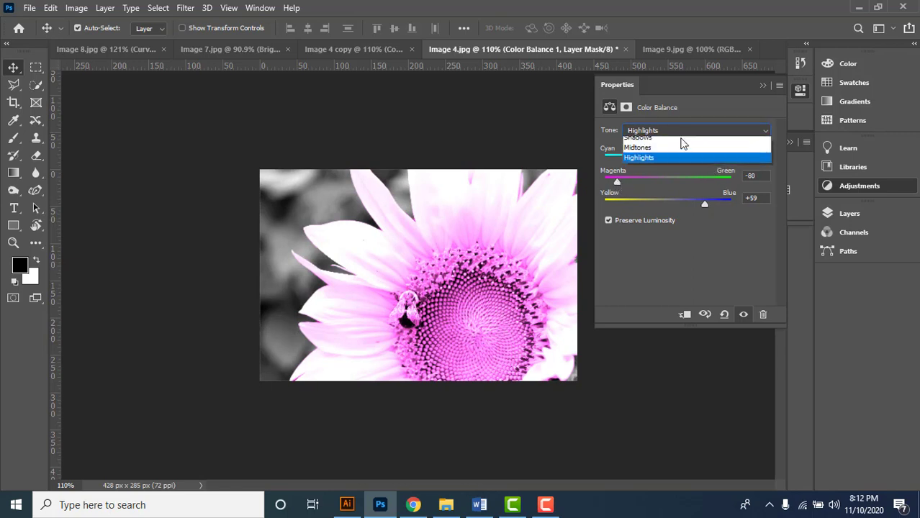
{"action": "left_click", "coordinate": [671, 153]}
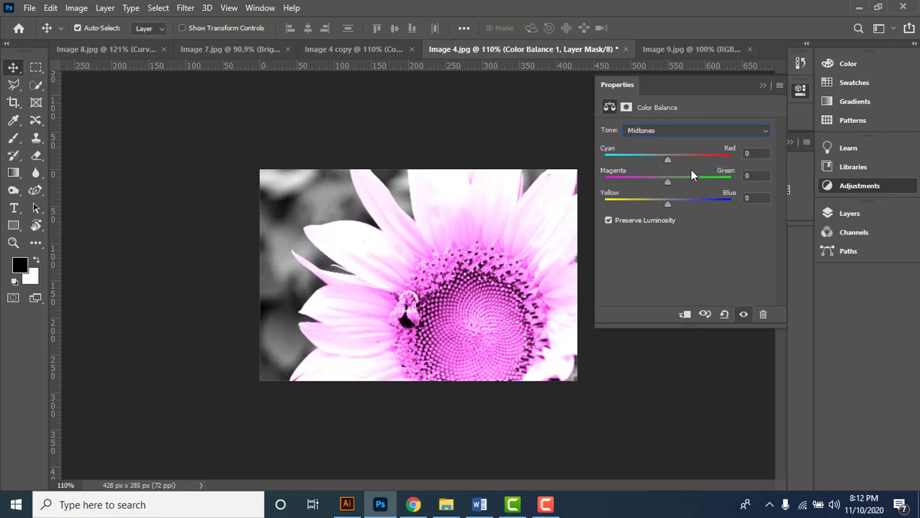
{"action": "left_click_drag", "start_coordinate": [666, 159], "coordinate": [683, 157]}
{"action": "left_click_drag", "start_coordinate": [696, 208], "coordinate": [700, 208]}
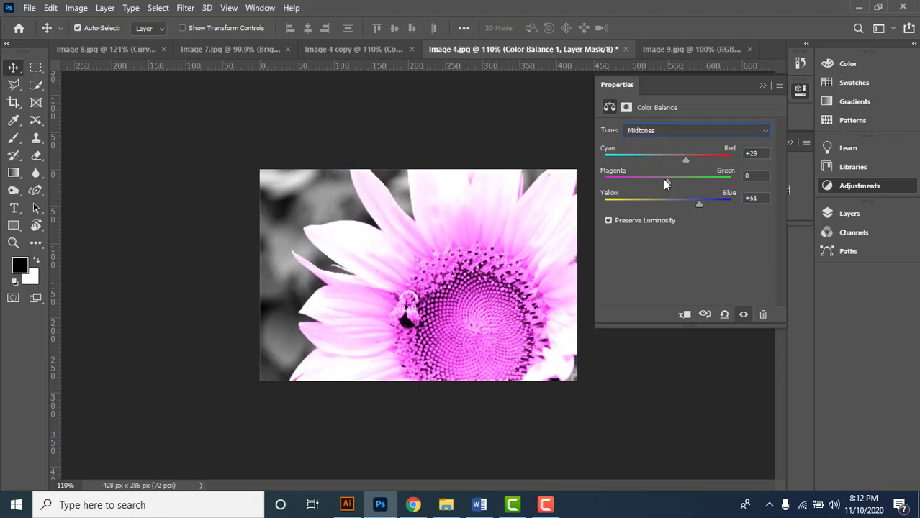
{"action": "left_click_drag", "start_coordinate": [664, 180], "coordinate": [644, 182]}
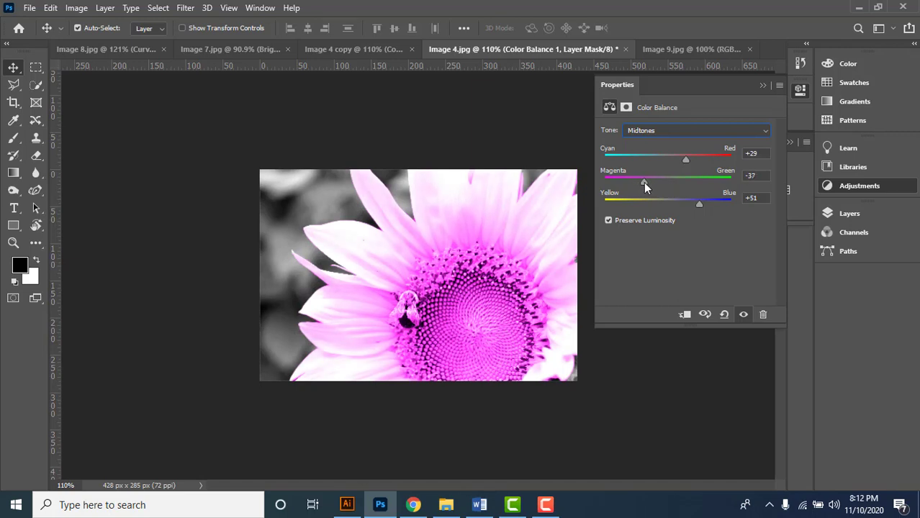
Set the flower's Color Balance Shadows to Cyan-Red +22, Magenta-Green -21 and Yellow-Blue +22, and close the adjustment settings.
{"action": "left_click", "coordinate": [665, 130]}
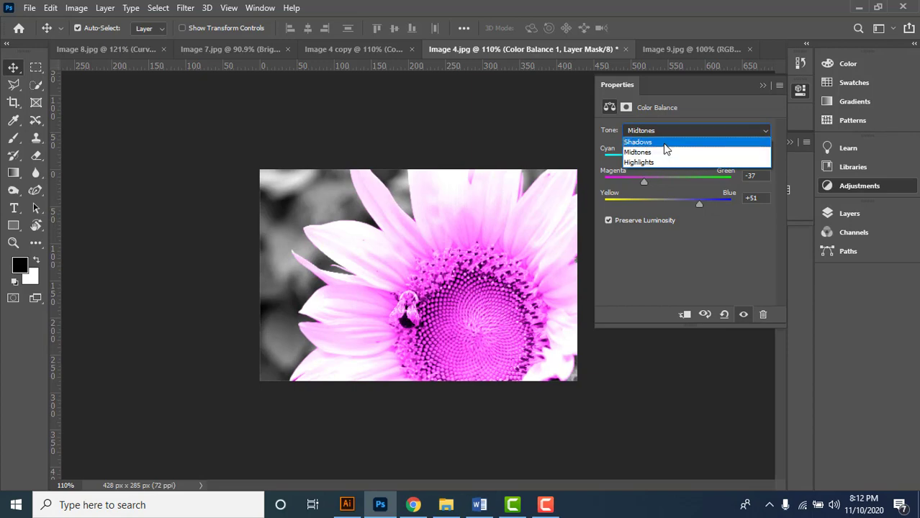
{"action": "left_click", "coordinate": [665, 143]}
{"action": "left_click_drag", "start_coordinate": [670, 159], "coordinate": [657, 186]}
{"action": "left_click", "coordinate": [681, 159]}
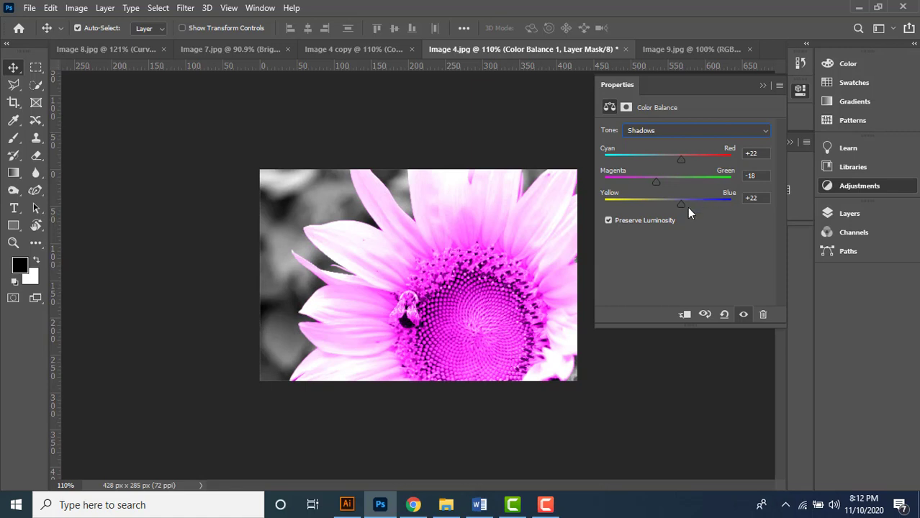
{"action": "mouse_move", "coordinate": [684, 203]}
{"action": "left_mouse_down"}
{"action": "mouse_move", "coordinate": [697, 203]}
{"action": "mouse_move", "coordinate": [684, 207]}
{"action": "left_mouse_up"}
{"action": "left_click_drag", "start_coordinate": [655, 184], "coordinate": [654, 184]}
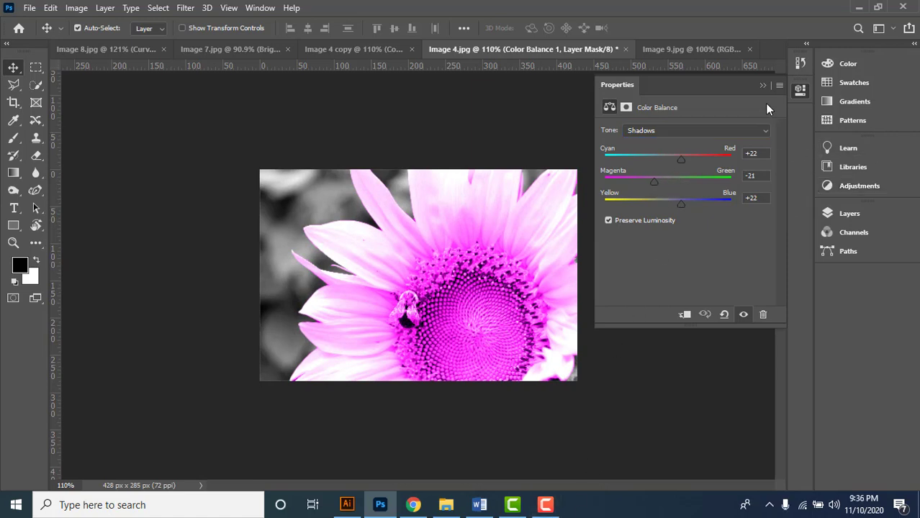
{"action": "left_click", "coordinate": [763, 86]}
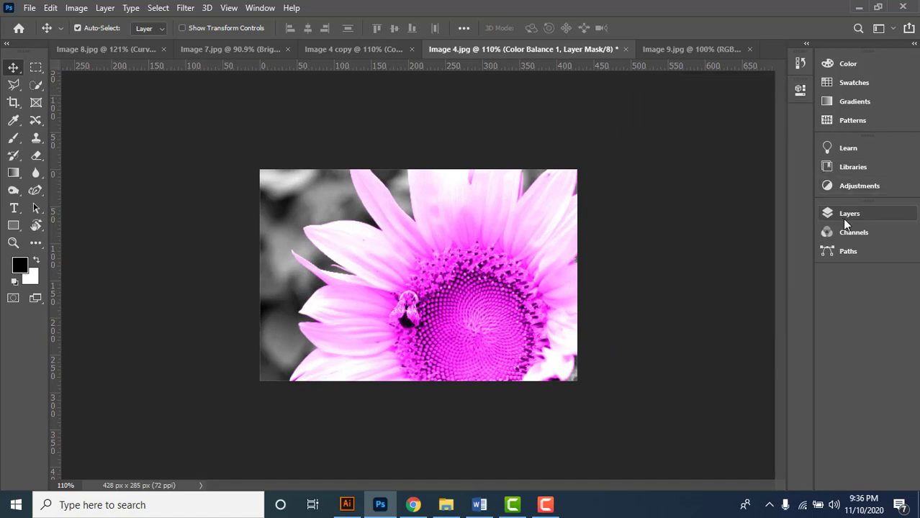
Add a Hue/Saturation adjustment above the flower's Color Balance layer and set the Master Hue to -18.
{"action": "left_click", "coordinate": [845, 213]}
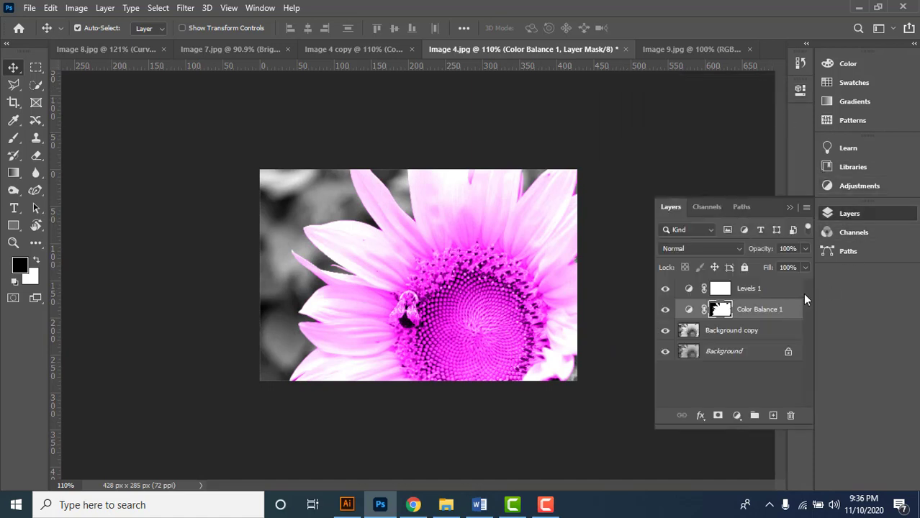
{"action": "left_click", "coordinate": [840, 212]}
{"action": "left_click", "coordinate": [846, 186]}
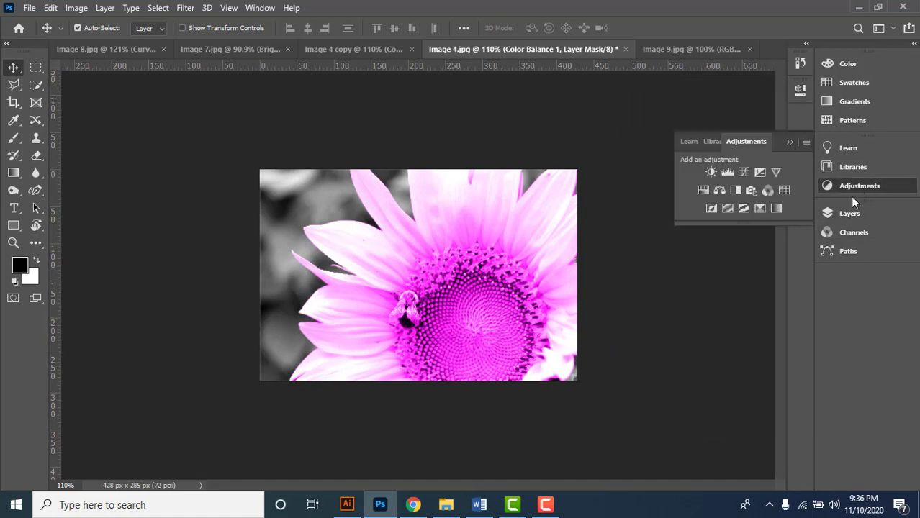
{"action": "left_click", "coordinate": [702, 191]}
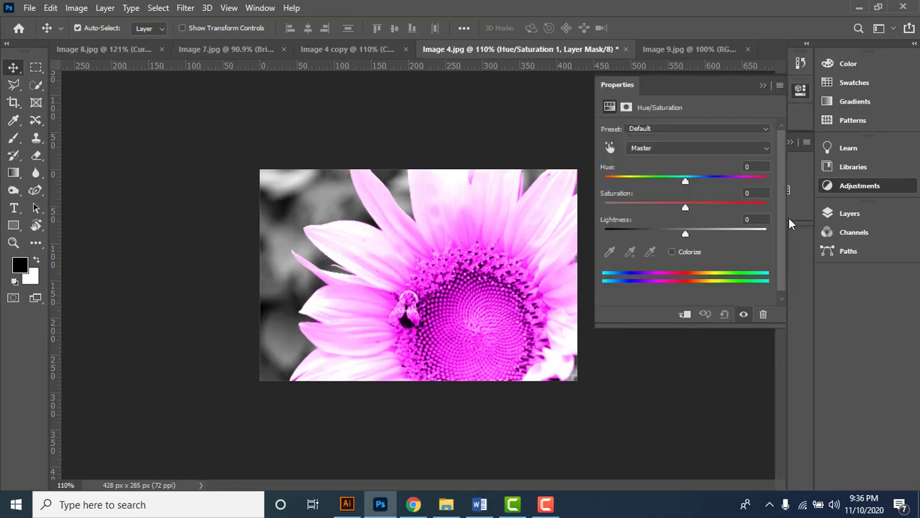
{"action": "mouse_move", "coordinate": [684, 184]}
{"action": "left_mouse_down"}
{"action": "mouse_move", "coordinate": [628, 185]}
{"action": "mouse_move", "coordinate": [735, 185]}
{"action": "mouse_move", "coordinate": [659, 185]}
{"action": "mouse_move", "coordinate": [682, 185]}
{"action": "mouse_move", "coordinate": [672, 185]}
{"action": "left_mouse_up"}
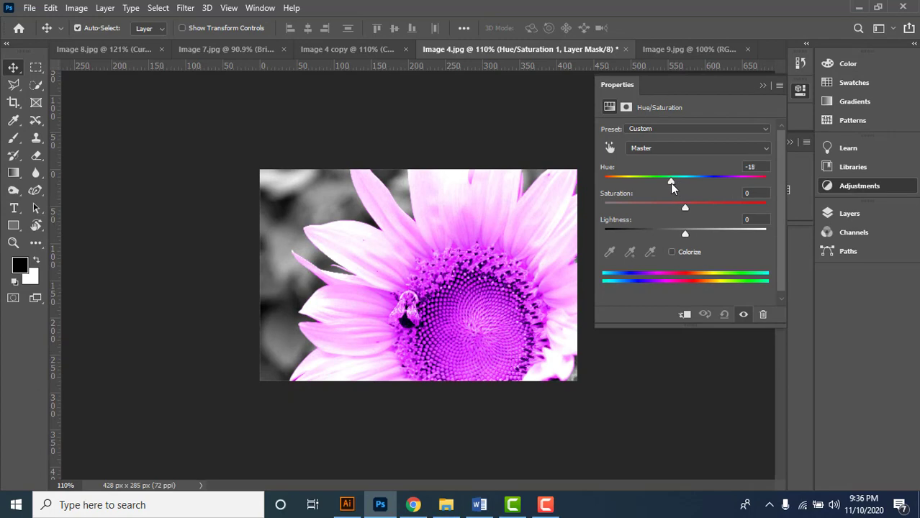
{"action": "left_click", "coordinate": [761, 86]}
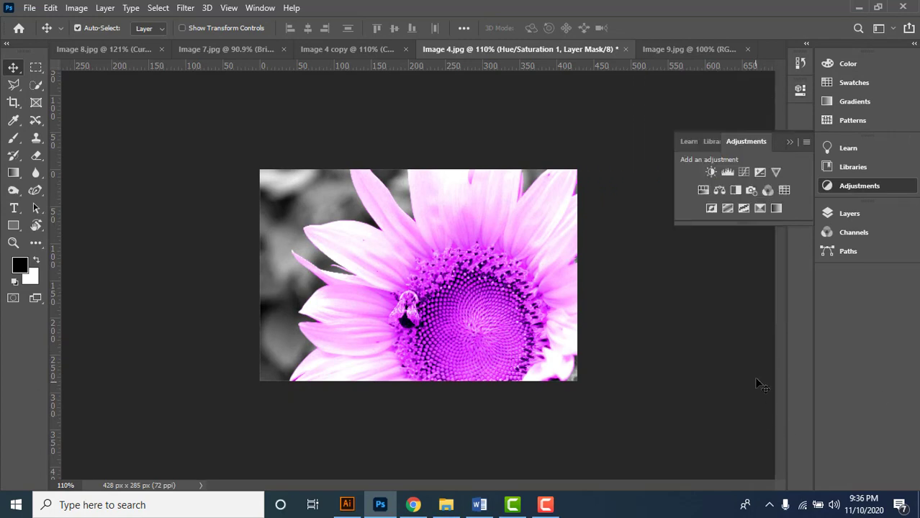
{"action": "left_click", "coordinate": [789, 142]}
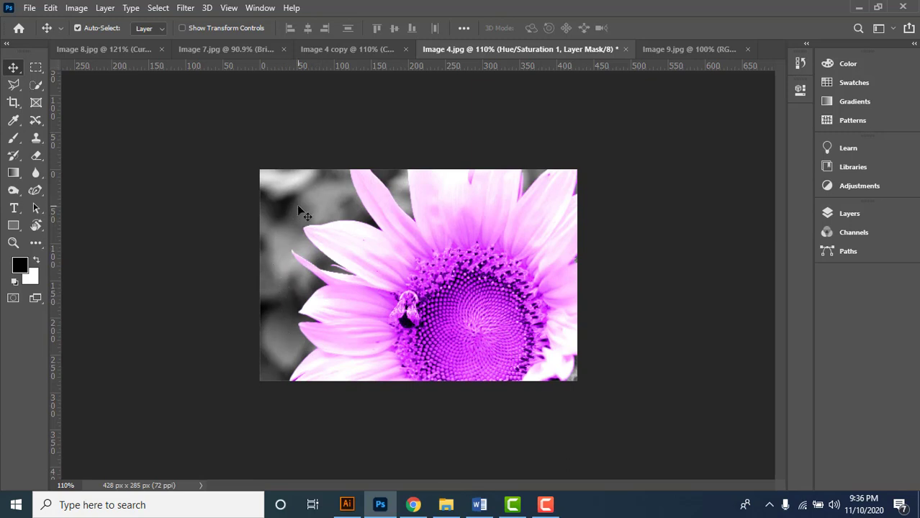
Load the saved "Flower Selection" channel as a new selection and invert it to select the background around the flower.
{"action": "left_click", "coordinate": [157, 9]}
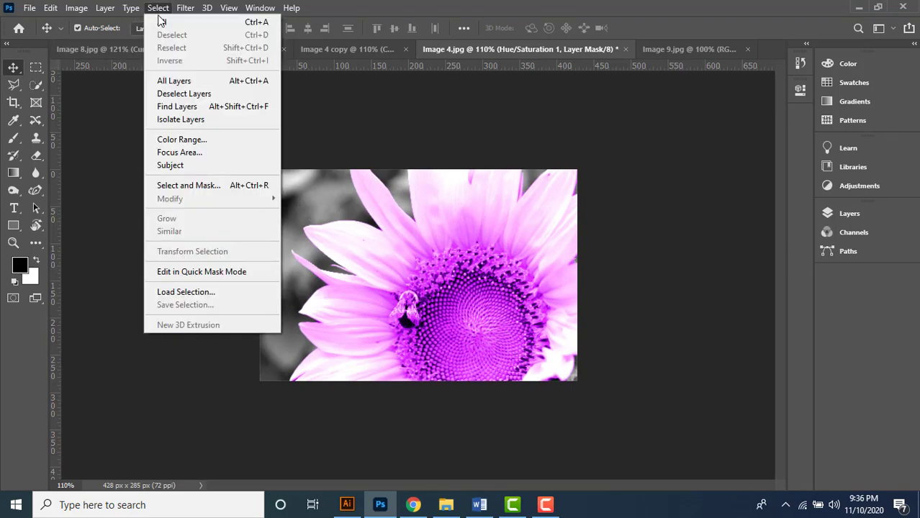
{"action": "left_click", "coordinate": [227, 292]}
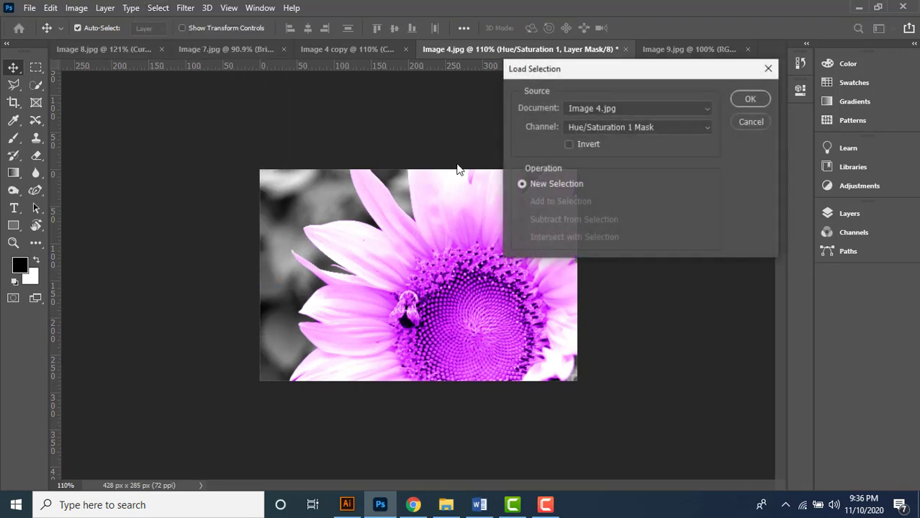
{"action": "left_click", "coordinate": [589, 131]}
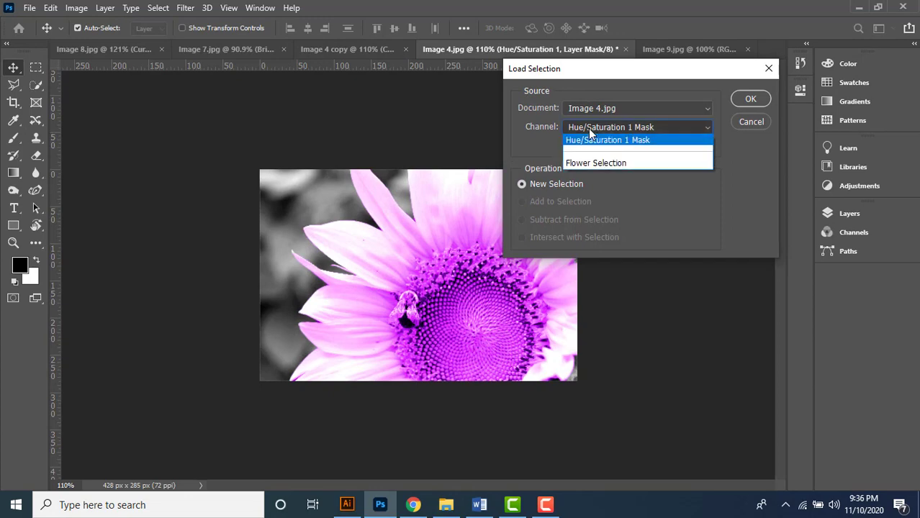
{"action": "left_click", "coordinate": [643, 164]}
{"action": "left_click", "coordinate": [752, 101]}
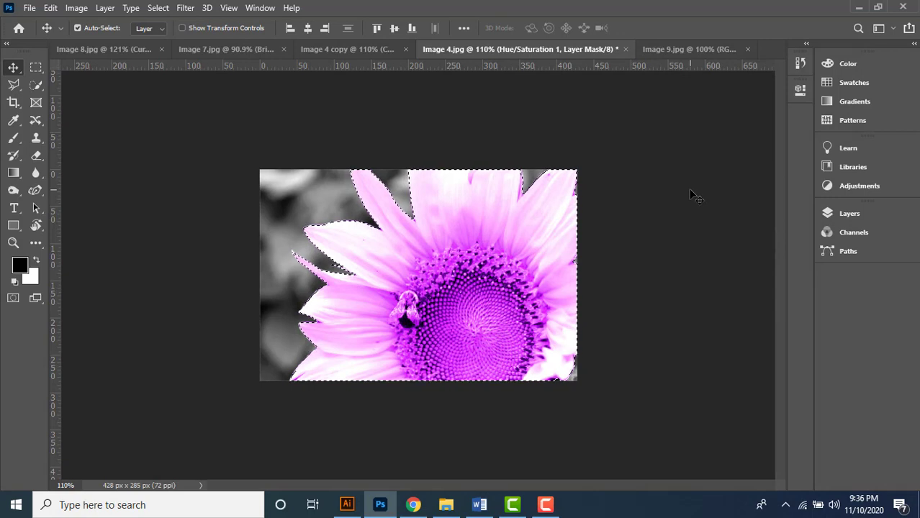
{"action": "key", "text": "ctrl+shift+i"}
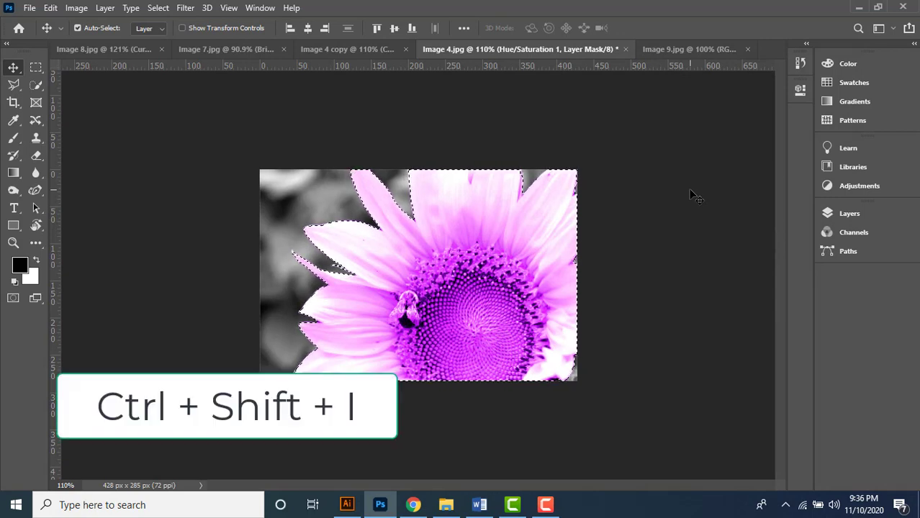
{"action": "key", "text": "ctrl+shift+i"}
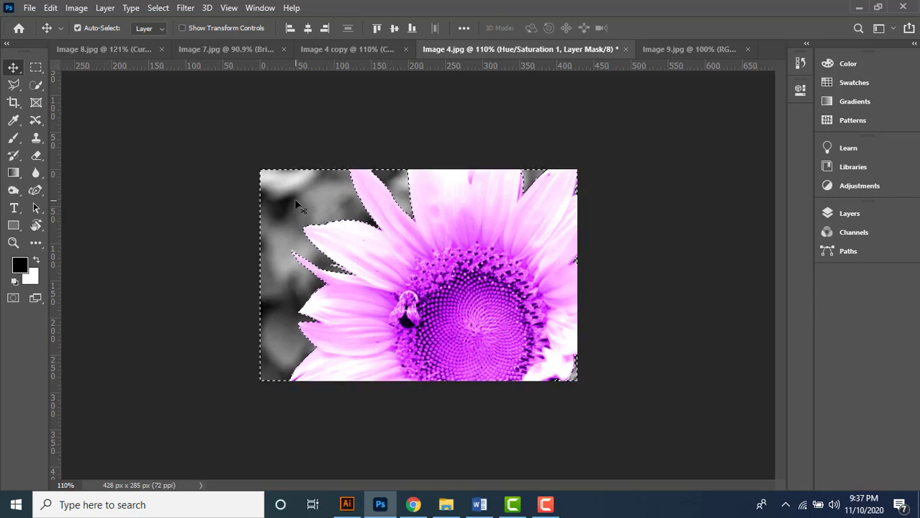
Select the Background copy layer and add a Color Balance adjustment limited to the selected background area.
{"action": "left_click", "coordinate": [840, 214]}
{"action": "left_click", "coordinate": [752, 352]}
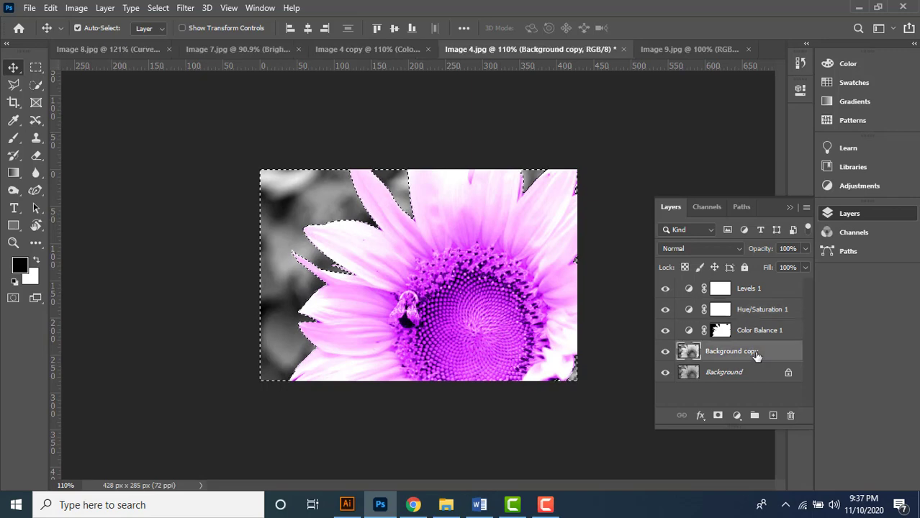
{"action": "left_click", "coordinate": [788, 208]}
{"action": "left_click", "coordinate": [849, 185]}
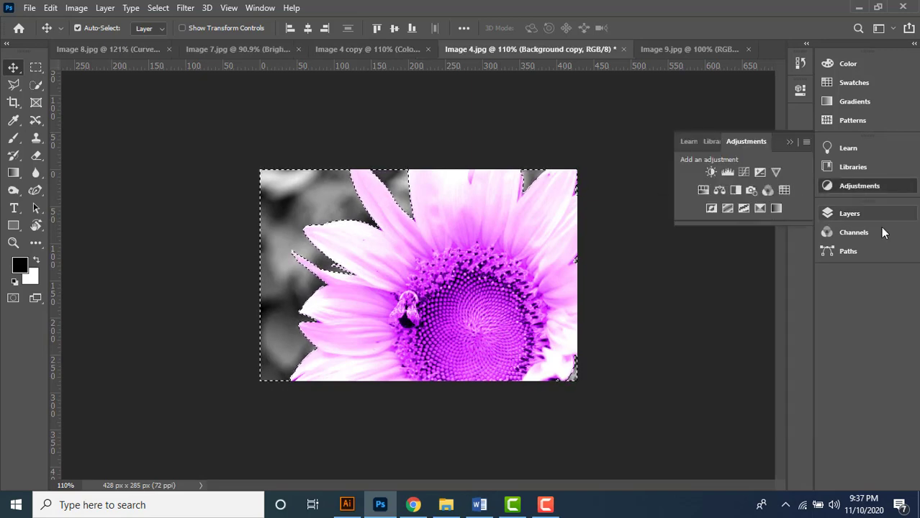
{"action": "left_click", "coordinate": [720, 190]}
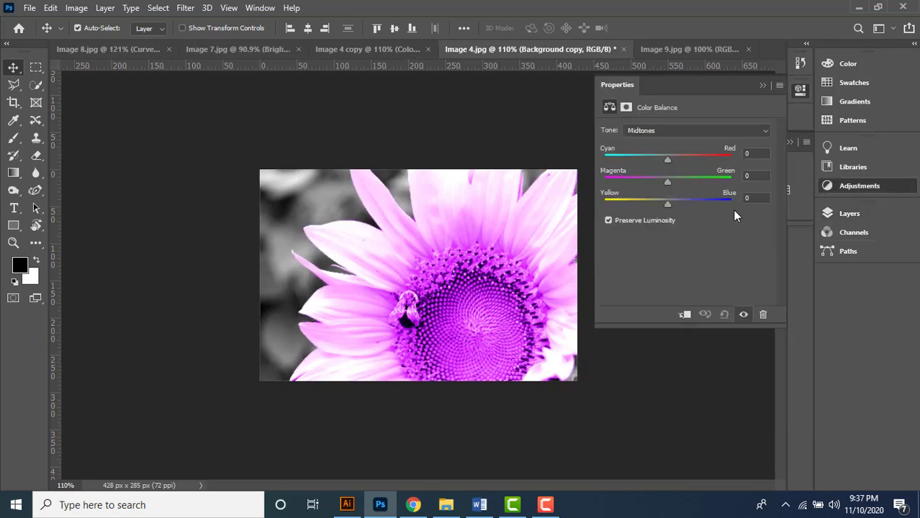
Tint the background's Color Balance Highlights green by shifting them moderately toward cyan, with Magenta-Green +17 and Yellow-Blue -14.
{"action": "left_click", "coordinate": [673, 133]}
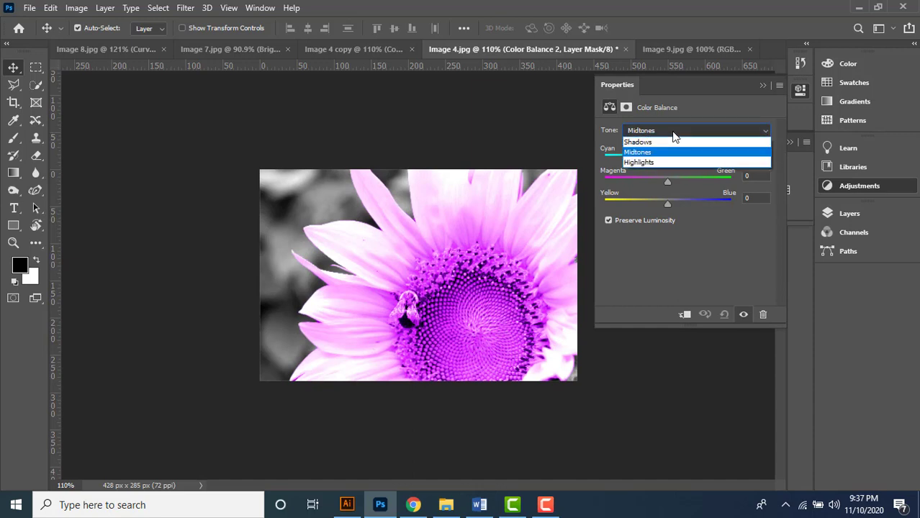
{"action": "left_click", "coordinate": [663, 161]}
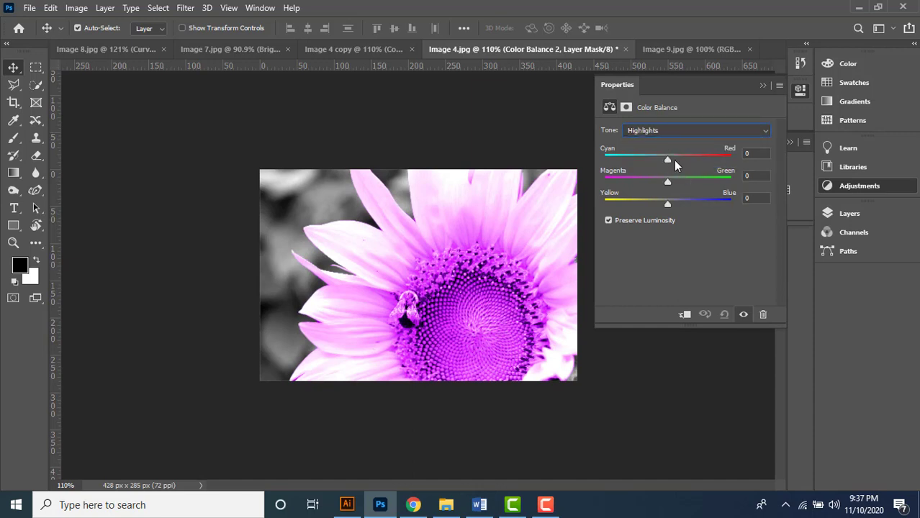
{"action": "left_click_drag", "start_coordinate": [669, 161], "coordinate": [603, 167]}
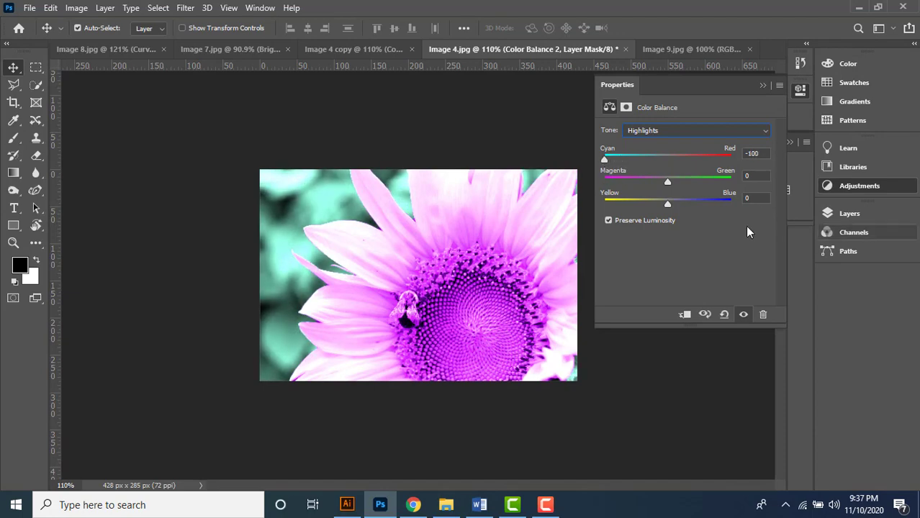
{"action": "left_click_drag", "start_coordinate": [669, 183], "coordinate": [660, 208]}
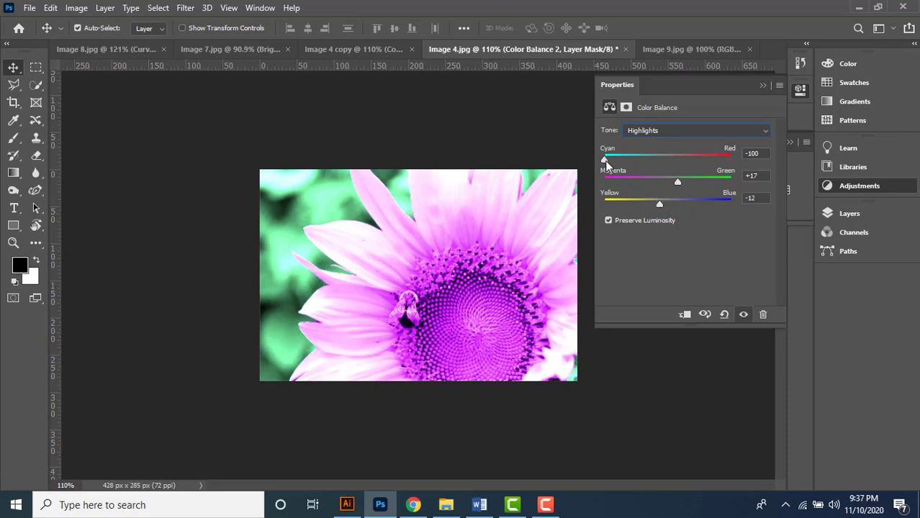
{"action": "left_click_drag", "start_coordinate": [605, 159], "coordinate": [641, 160]}
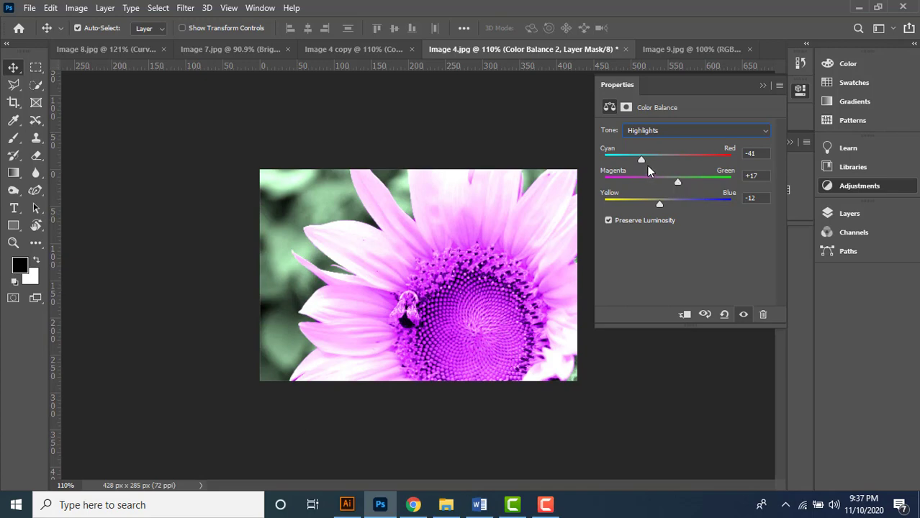
{"action": "left_click_drag", "start_coordinate": [641, 159], "coordinate": [643, 159]}
{"action": "left_click_drag", "start_coordinate": [662, 205], "coordinate": [658, 205]}
Set the background's Color Balance Midtones to Cyan-Red -16, Magenta-Green +17 and Yellow-Blue +9.
{"action": "left_click", "coordinate": [747, 131]}
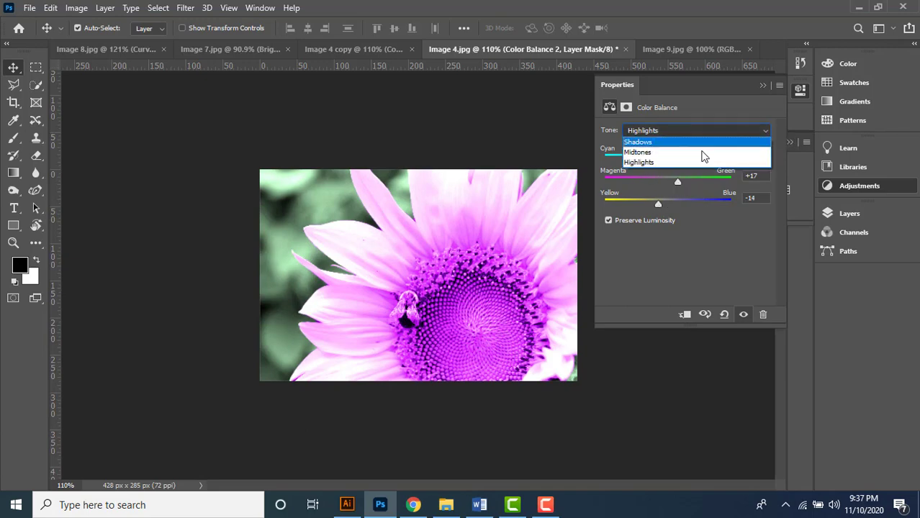
{"action": "left_click", "coordinate": [688, 153]}
{"action": "left_click_drag", "start_coordinate": [663, 163], "coordinate": [673, 202]}
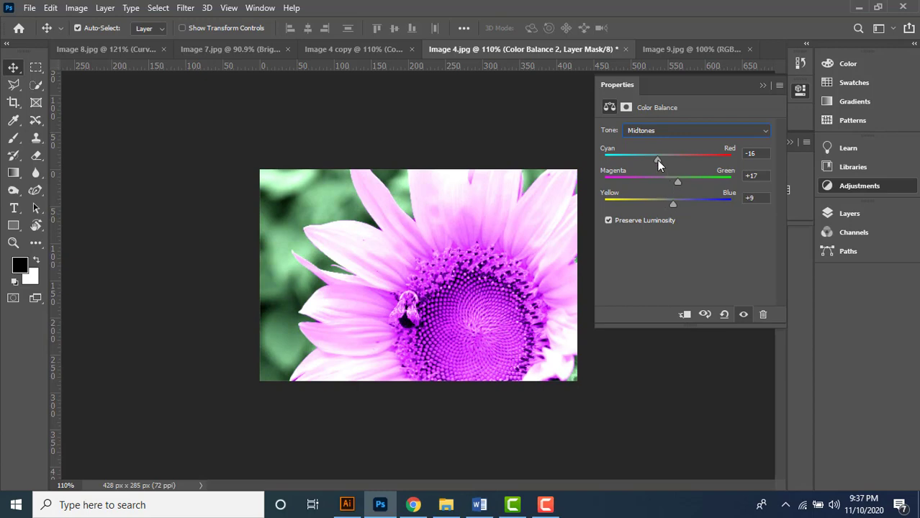
Slightly reduce cyan in the background Color Balance Midtones with Magenta-Green +13, and set Shadows to Cyan-Red +11 with a slight shift toward green.
{"action": "left_click_drag", "start_coordinate": [657, 160], "coordinate": [663, 160]}
{"action": "left_click", "coordinate": [704, 132]}
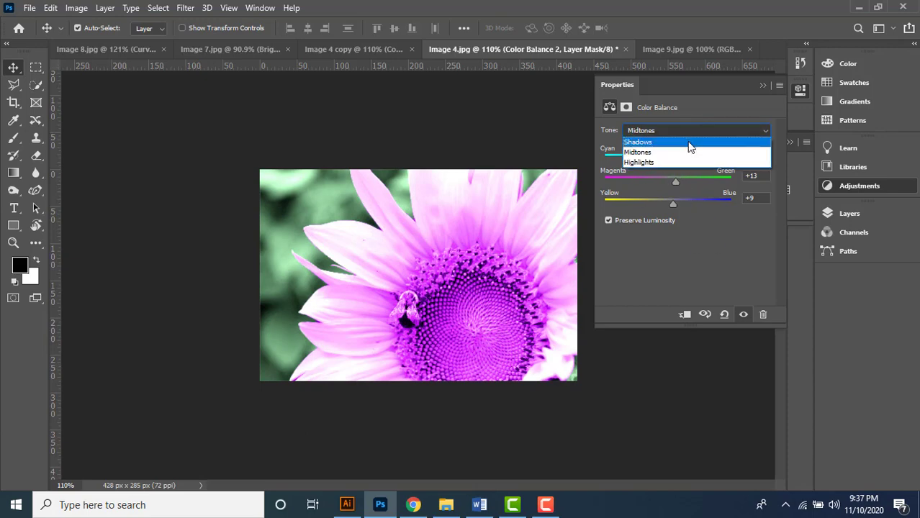
{"action": "left_click", "coordinate": [690, 142]}
{"action": "left_click_drag", "start_coordinate": [669, 159], "coordinate": [675, 161]}
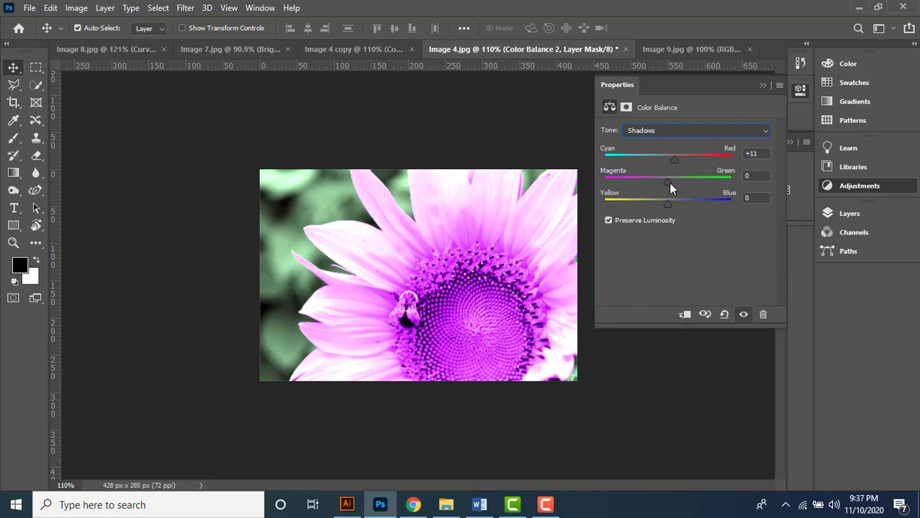
{"action": "mouse_move", "coordinate": [668, 183]}
{"action": "left_mouse_down"}
{"action": "mouse_move", "coordinate": [663, 203]}
{"action": "mouse_move", "coordinate": [670, 182]}
{"action": "left_mouse_up"}
{"action": "left_click", "coordinate": [762, 85]}
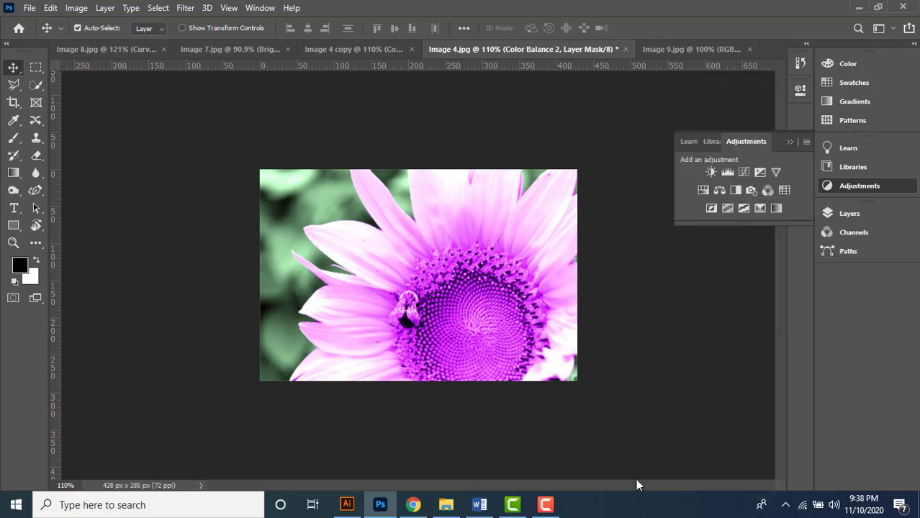
{"action": "left_click", "coordinate": [790, 141]}
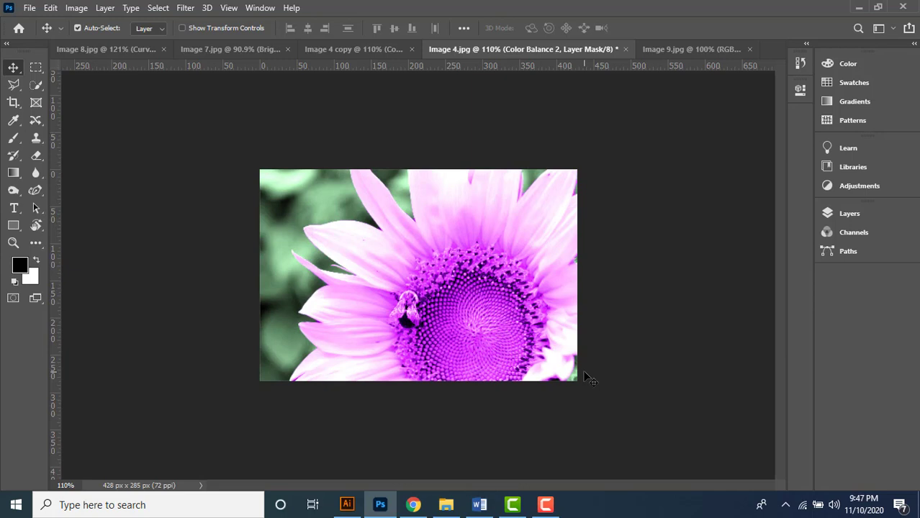
Switch from the recolored sunflower image to the Image 9.jpg snowy mountain document.
{"action": "scroll", "coordinate": [584, 376], "scroll_direction": "down", "scroll_amount": 3}
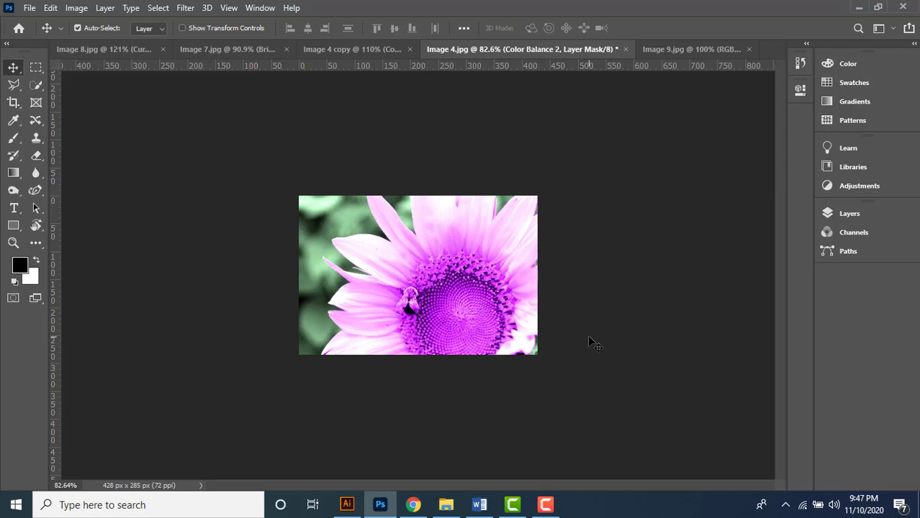
{"action": "left_click", "coordinate": [685, 49]}
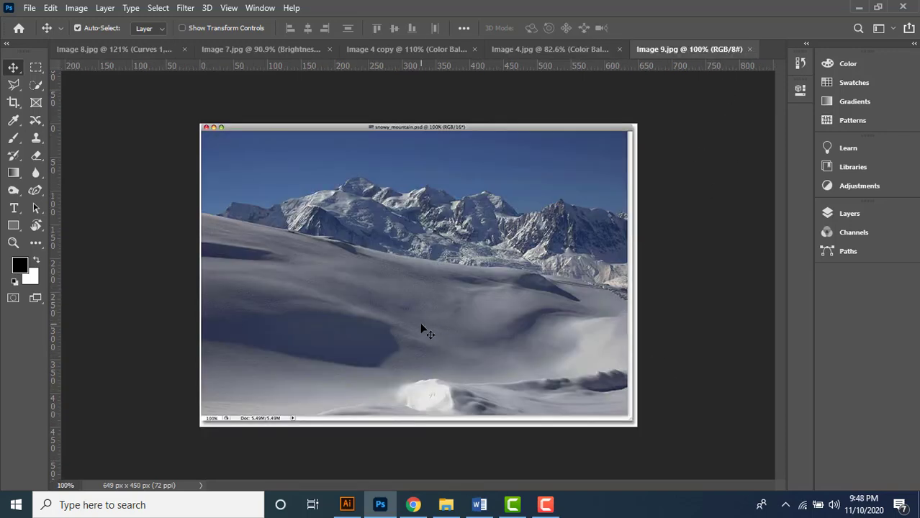